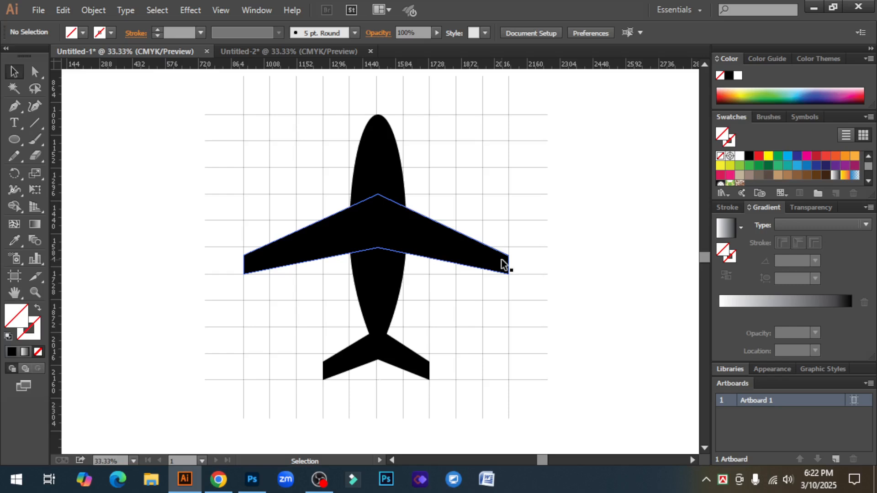
# - Delete the existing black airplane artwork together with its grid lines from the artboard
pyautogui.moveTo(203, 89); pyautogui.dragTo(531, 407)
pyautogui.click(575, 371)
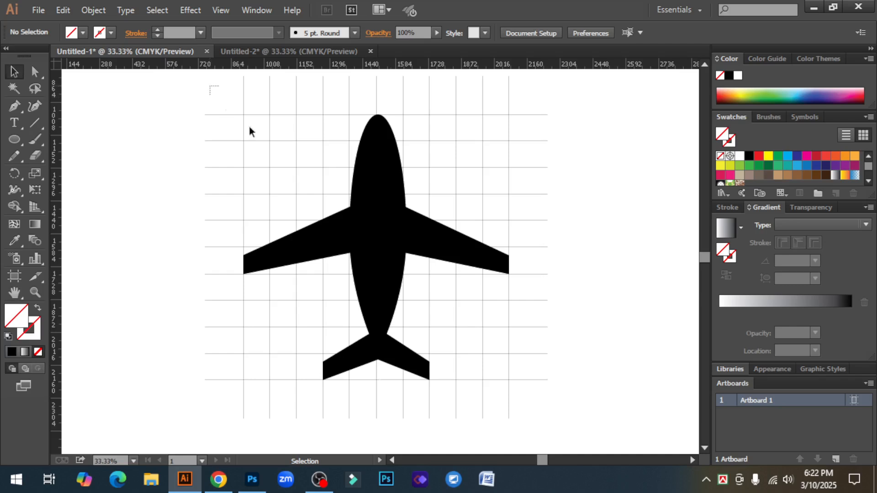
pyautogui.moveTo(250, 132); pyautogui.dragTo(566, 423)
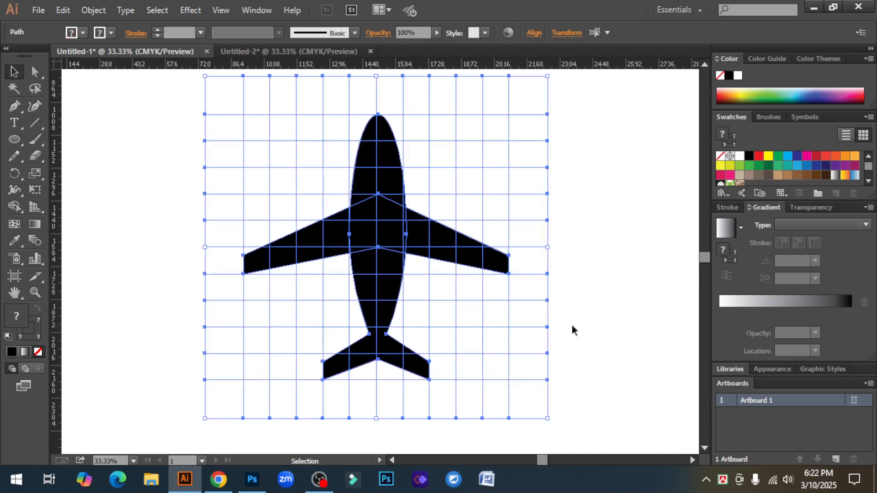
pyautogui.press('Delete')
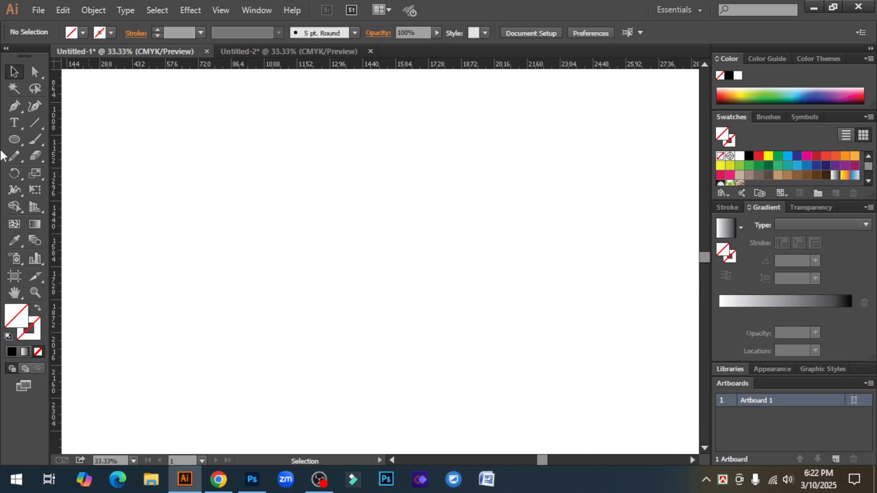
# - Draw a long straight vertical line on the empty artboard with the Line Segment tool
pyautogui.click(31, 123)
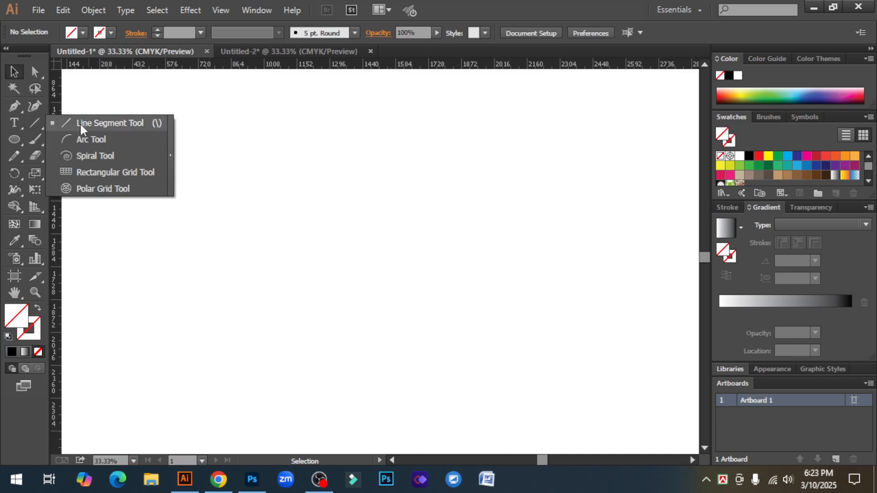
pyautogui.click(121, 122)
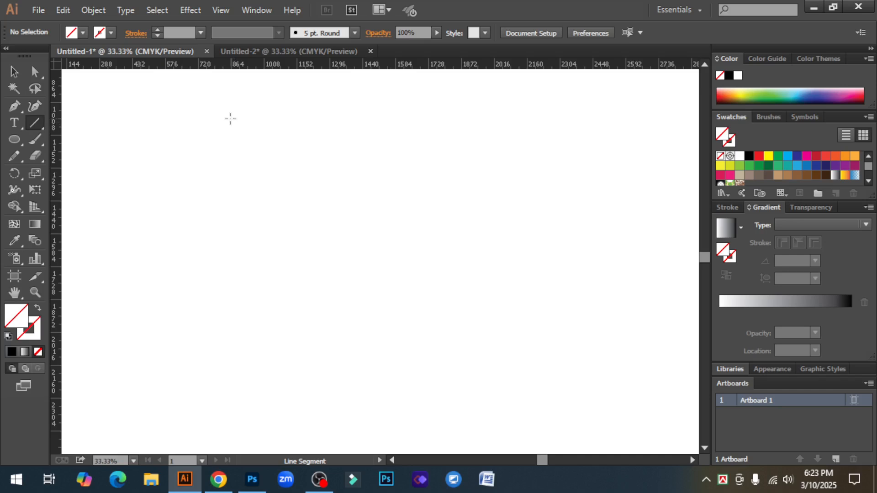
pyautogui.moveTo(231, 119); pyautogui.dragTo(235, 420)
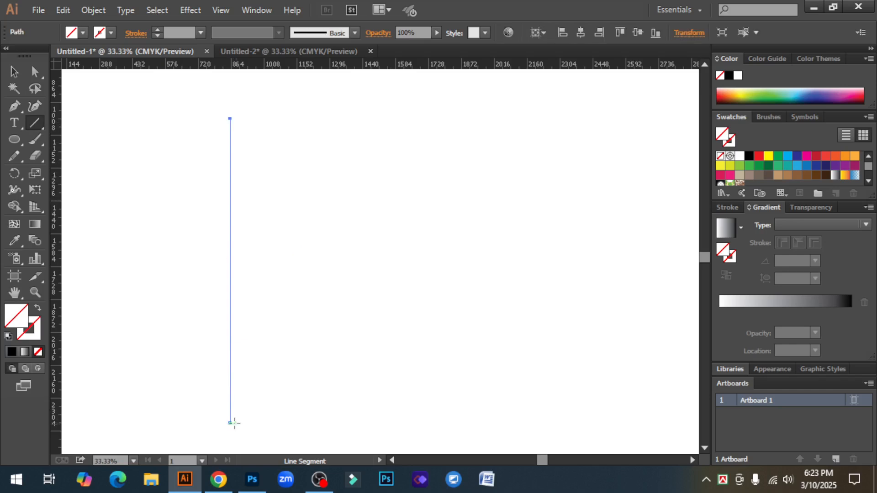
pyautogui.click(14, 72)
pyautogui.click(201, 203)
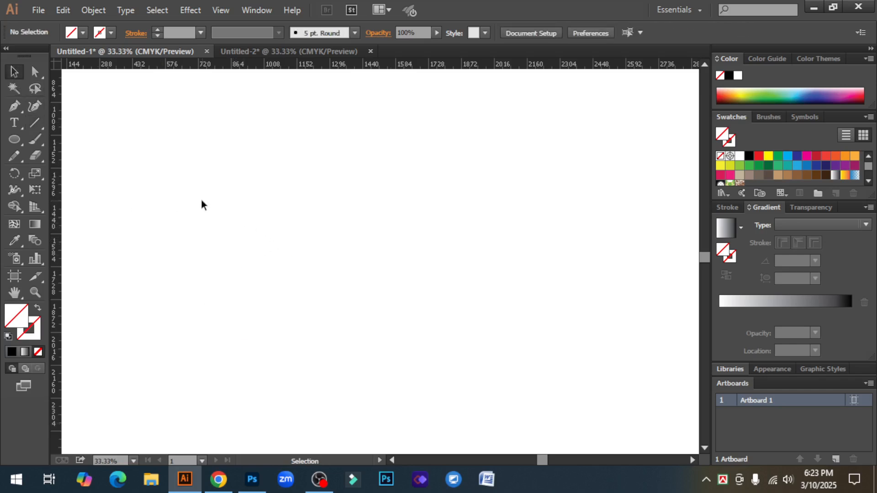
# - Give the vertical line a black 1 pt stroke
pyautogui.click(235, 228)
pyautogui.click(35, 325)
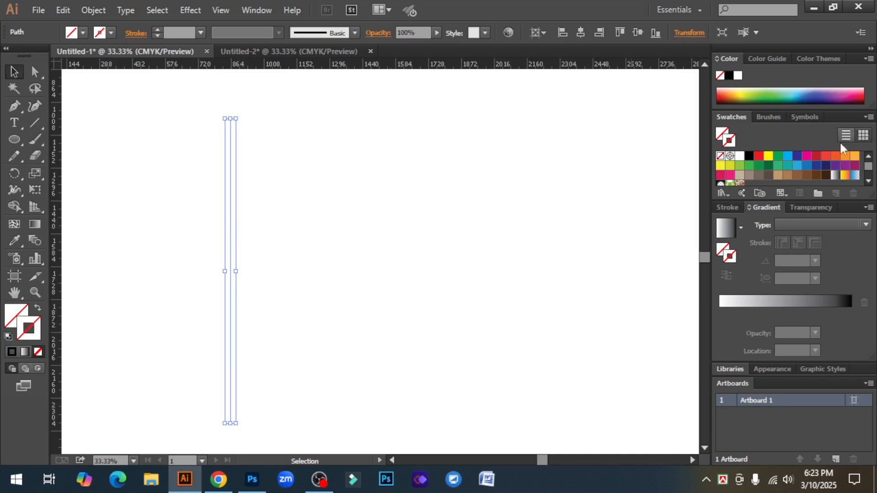
pyautogui.click(749, 155)
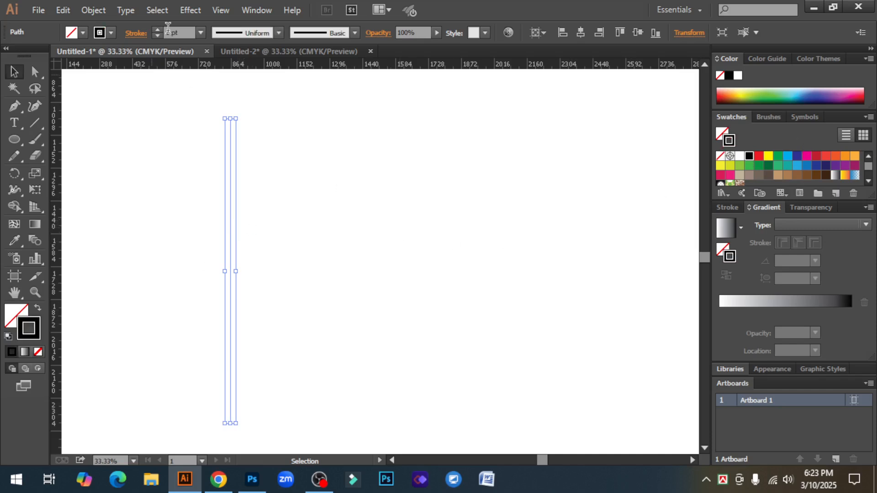
pyautogui.click(371, 238)
# - Duplicate the vertical line a short distance to its right and repeat the copy until there are eleven evenly spaced lines
pyautogui.click(230, 292)
pyautogui.moveTo(230, 292); pyautogui.dragTo(248, 296)
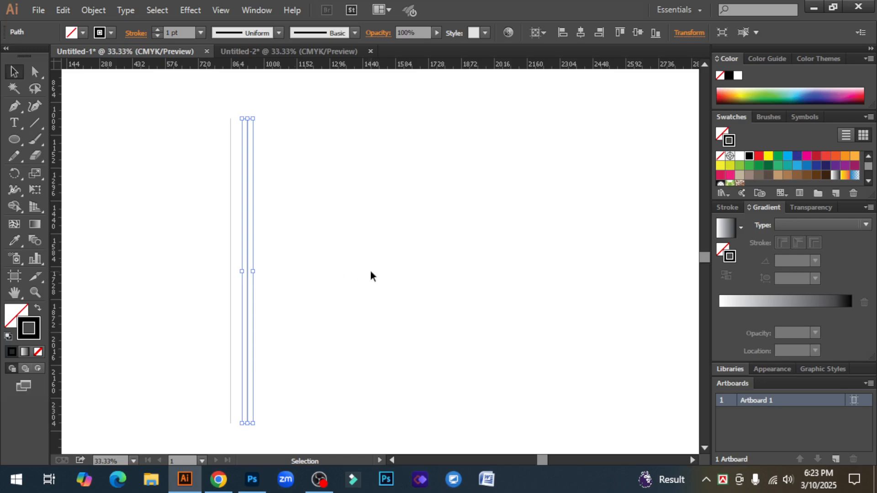
pyautogui.press('a')
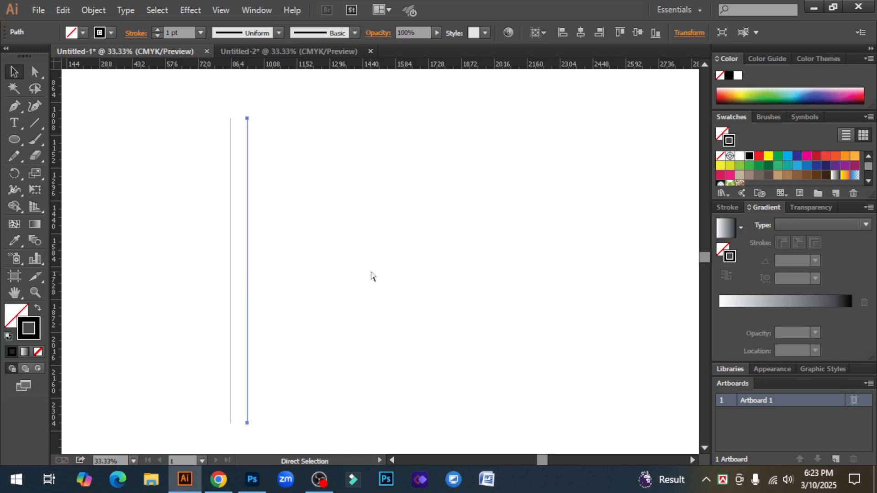
pyautogui.hotkey('ctrl', 'd')
pyautogui.hotkey('ctrl', 'd')
pyautogui.hotkey('ctrl', 'd')
pyautogui.hotkey('ctrl', 'd')
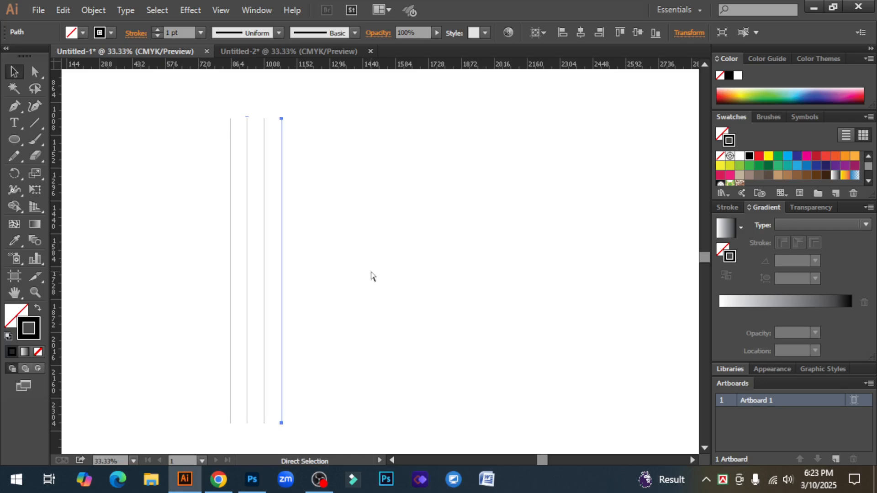
pyautogui.hotkey('ctrl', 'd')
pyautogui.hotkey('ctrl', 'd')
pyautogui.hotkey('ctrl', 'd')
pyautogui.hotkey('ctrl', 'd')
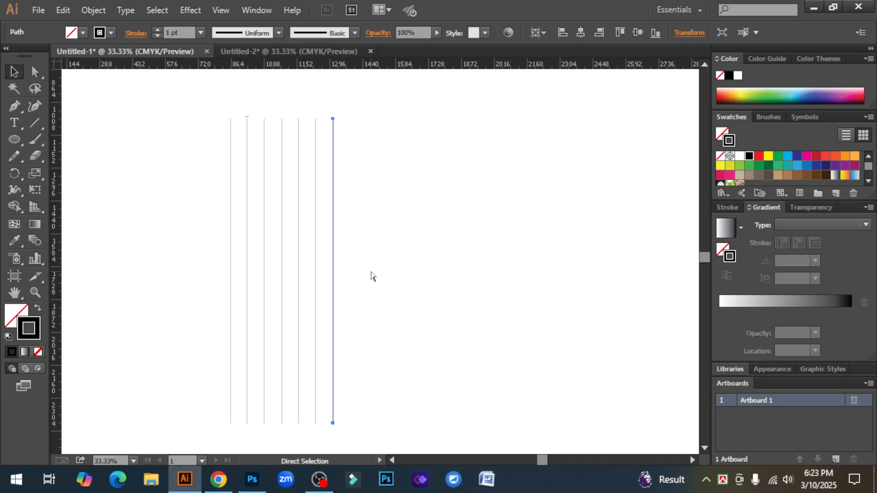
pyautogui.hotkey('ctrl', 'd')
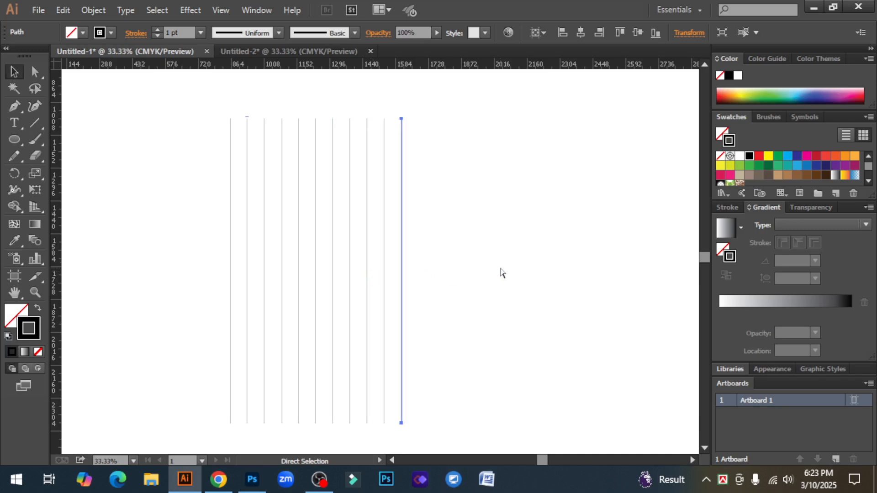
# - Stretch the set of eleven vertical lines horizontally to widen their spacing, and move it toward the middle of the artboard
pyautogui.press('v')
pyautogui.moveTo(196, 203); pyautogui.dragTo(448, 289)
pyautogui.click(419, 285)
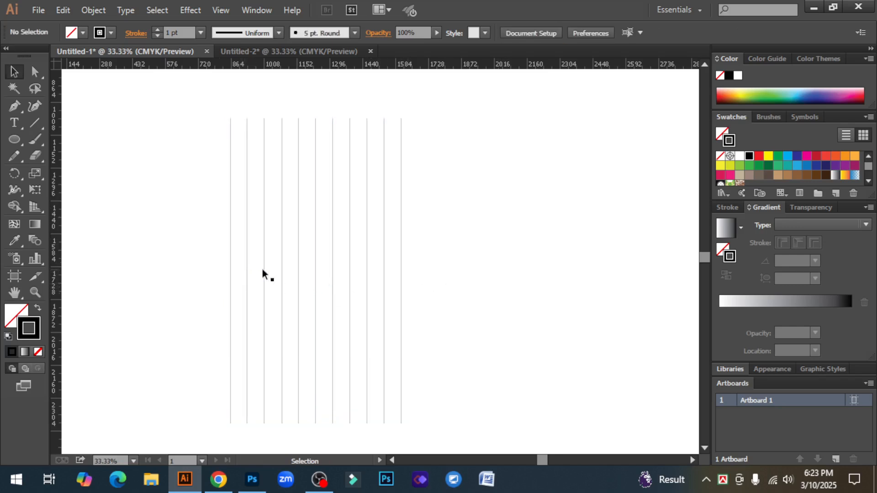
pyautogui.moveTo(218, 254); pyautogui.dragTo(437, 281)
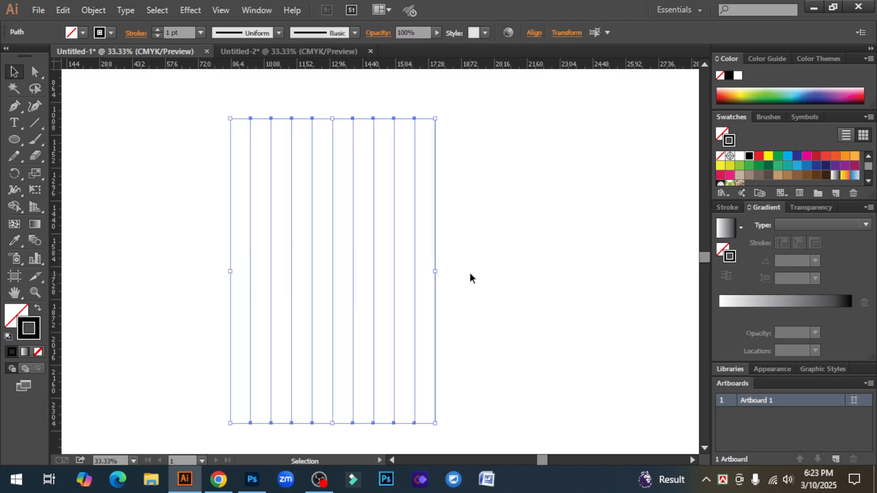
pyautogui.click(470, 274)
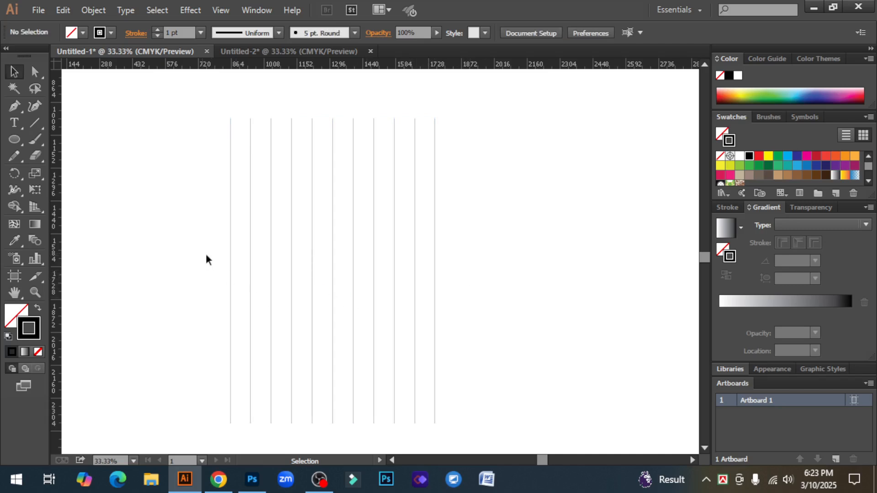
pyautogui.moveTo(207, 255); pyautogui.dragTo(463, 309)
pyautogui.moveTo(436, 272); pyautogui.dragTo(460, 272)
pyautogui.click(499, 270)
pyautogui.moveTo(190, 244); pyautogui.dragTo(464, 308)
pyautogui.moveTo(438, 267); pyautogui.dragTo(462, 259)
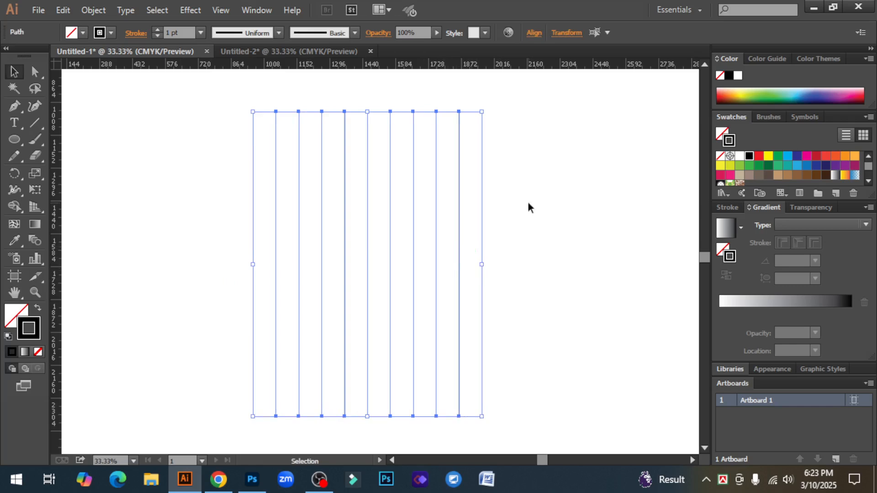
# - Add a copy of all the vertical lines rotated 90 degrees to form a square grid
pyautogui.press('a')
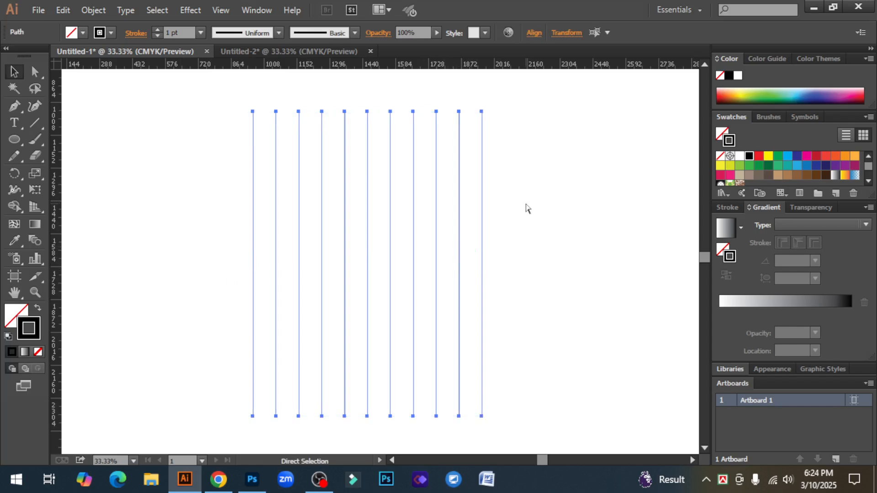
pyautogui.press('v')
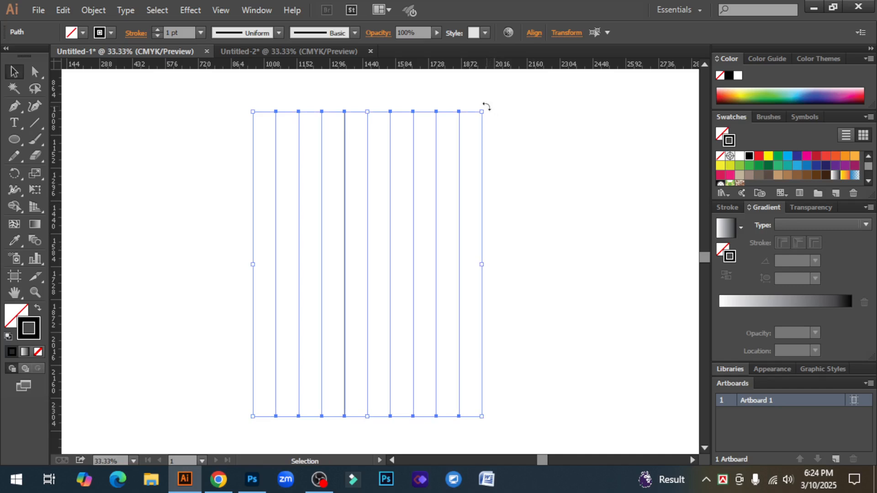
pyautogui.moveTo(486, 107); pyautogui.dragTo(542, 325)
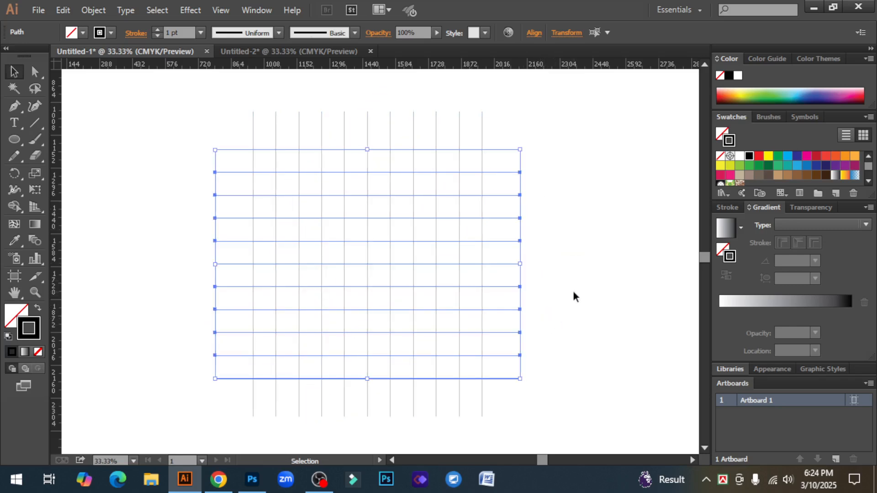
pyautogui.click(573, 291)
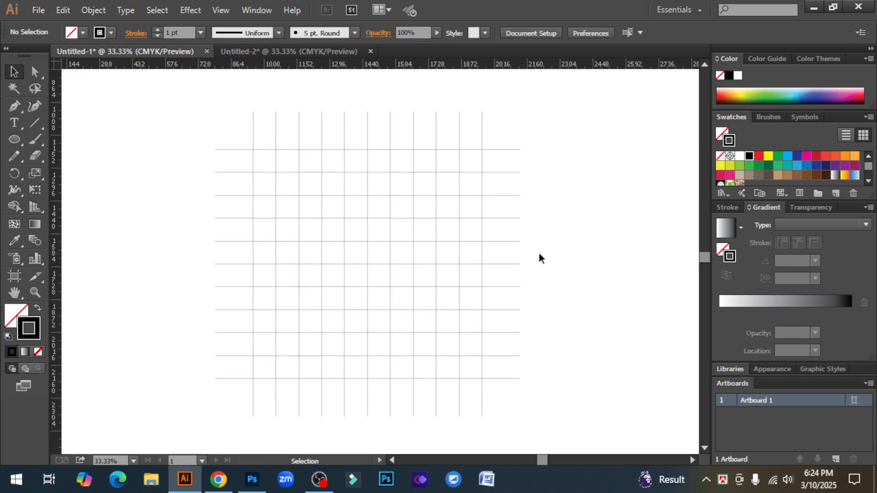
# - Thicken the sixth, central vertical line of the grid to a 7 pt stroke
pyautogui.click(253, 125)
pyautogui.click(276, 132)
pyautogui.click(299, 129)
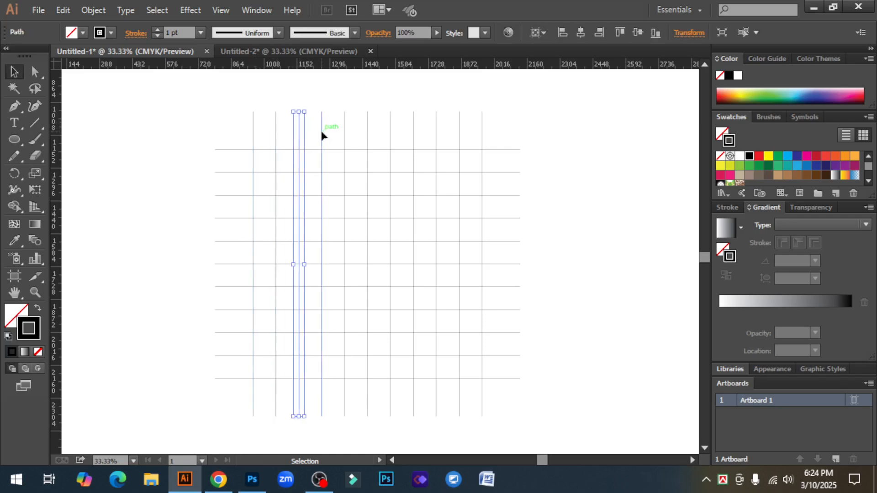
pyautogui.click(321, 129)
pyautogui.click(349, 137)
pyautogui.click(344, 137)
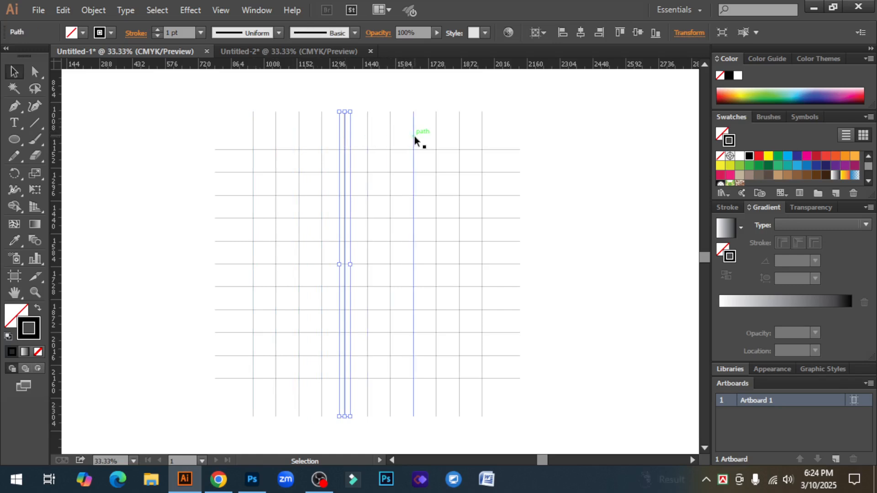
pyautogui.click(366, 123)
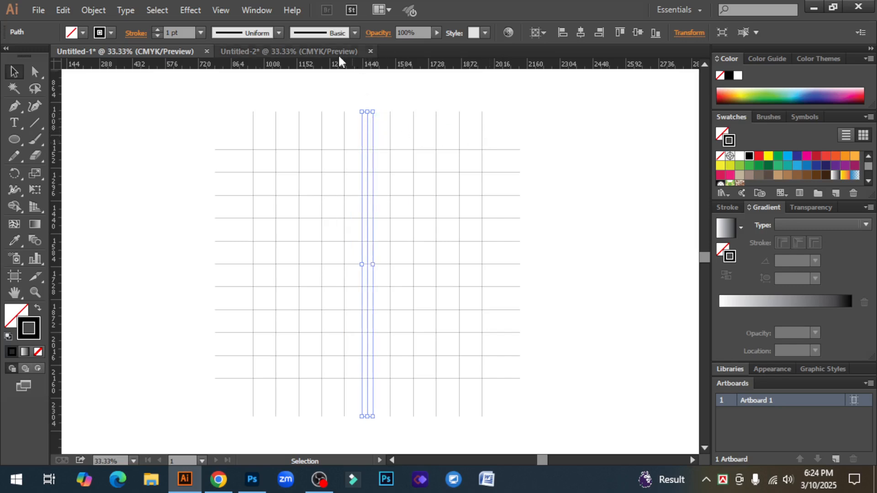
pyautogui.click(157, 30)
pyautogui.click(157, 29)
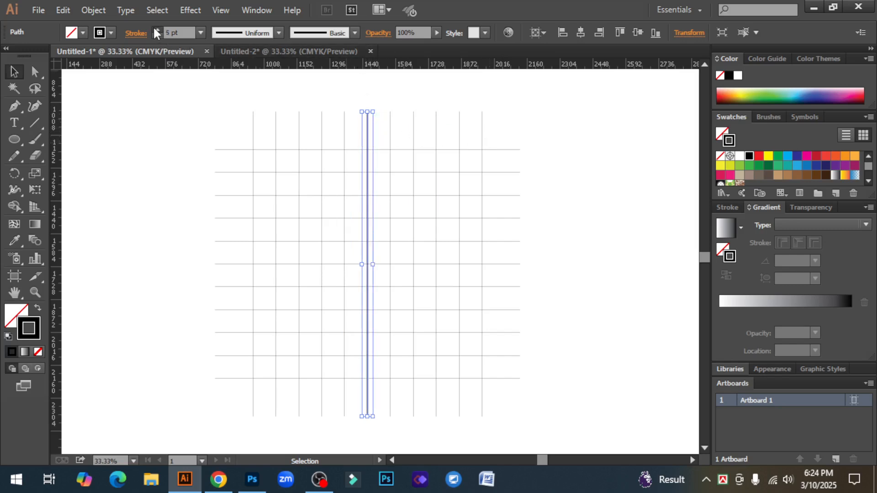
pyautogui.click(156, 29)
pyautogui.click(156, 30)
pyautogui.click(157, 169)
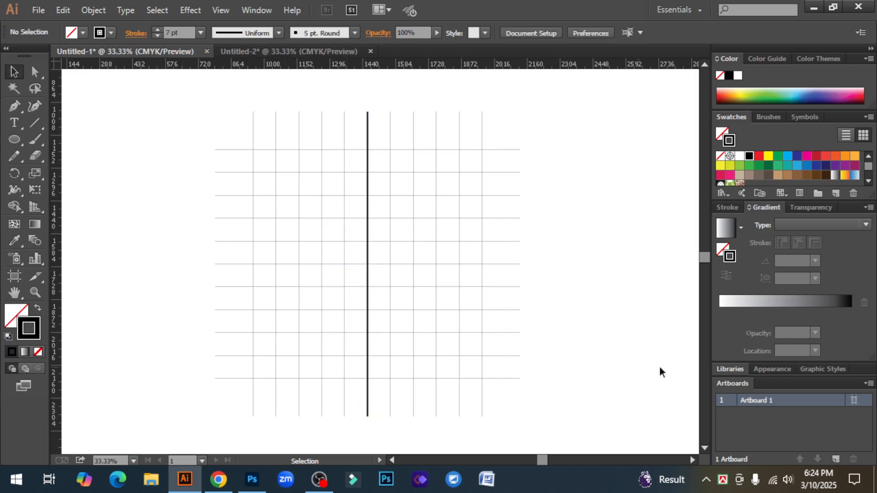
# - Draw an ellipse for the fuselage centred on the thick line, two grid columns wide and nine rows tall from the first horizontal line
pyautogui.click(15, 137)
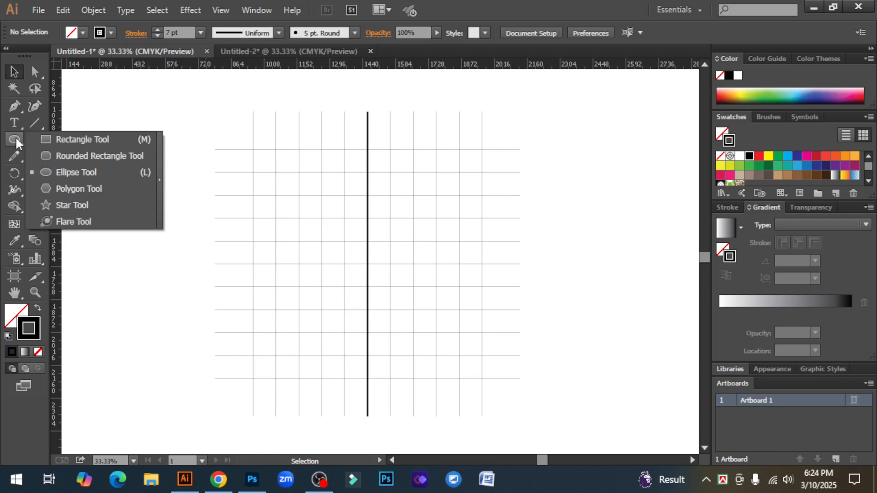
pyautogui.click(72, 172)
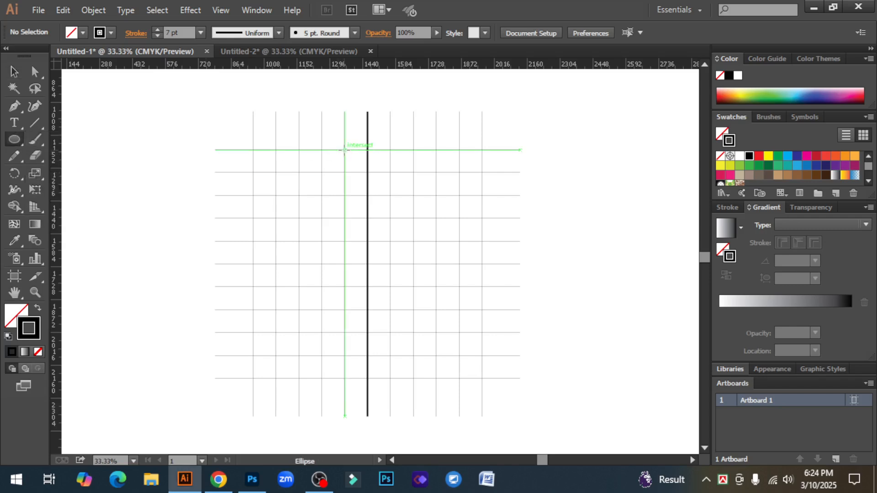
pyautogui.moveTo(345, 150); pyautogui.dragTo(389, 355)
pyautogui.press('v')
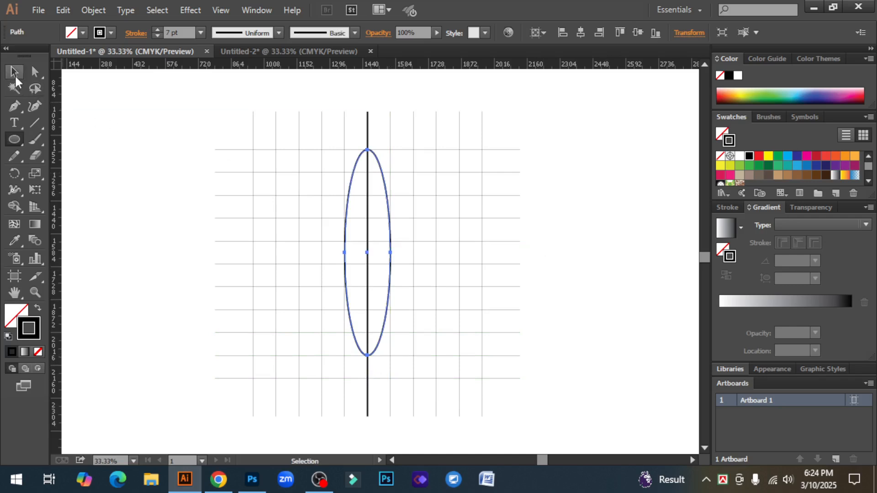
pyautogui.click(116, 211)
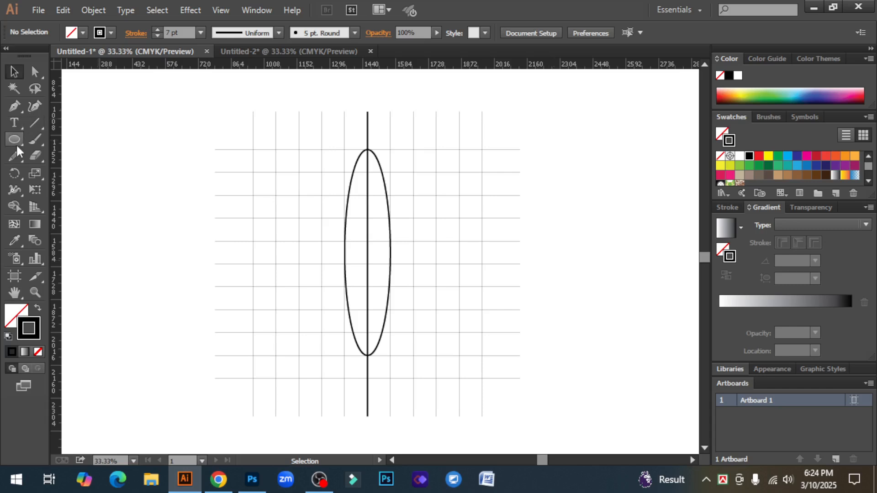
# - Draw closed swept wings with the Pen tool: centre points on horizontal grid lines four and six, tips five columns out on lines six and seven
pyautogui.click(11, 109)
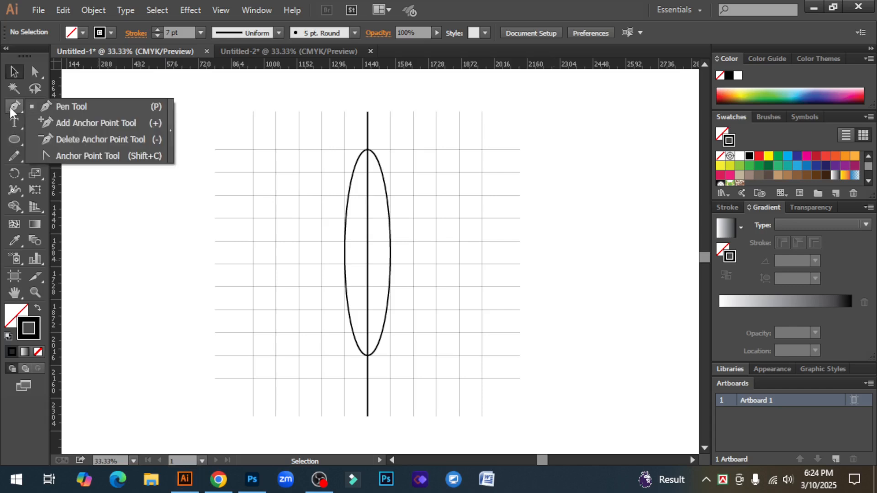
pyautogui.click(78, 108)
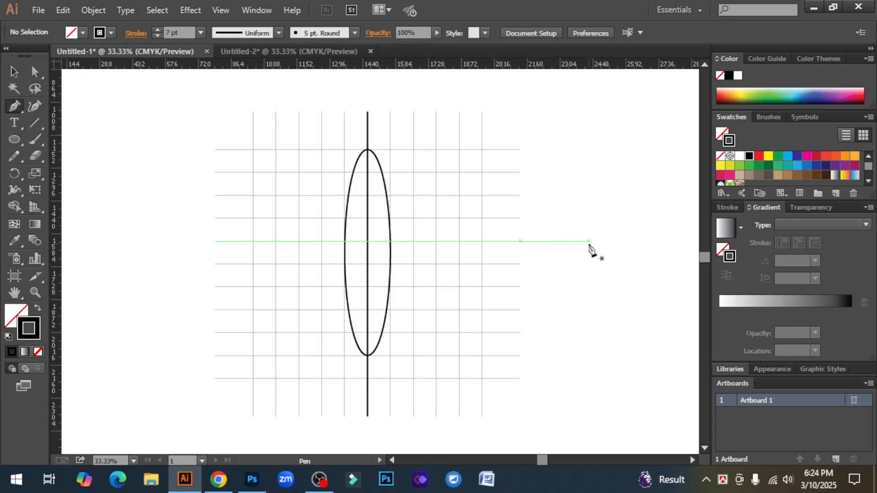
pyautogui.click(367, 218)
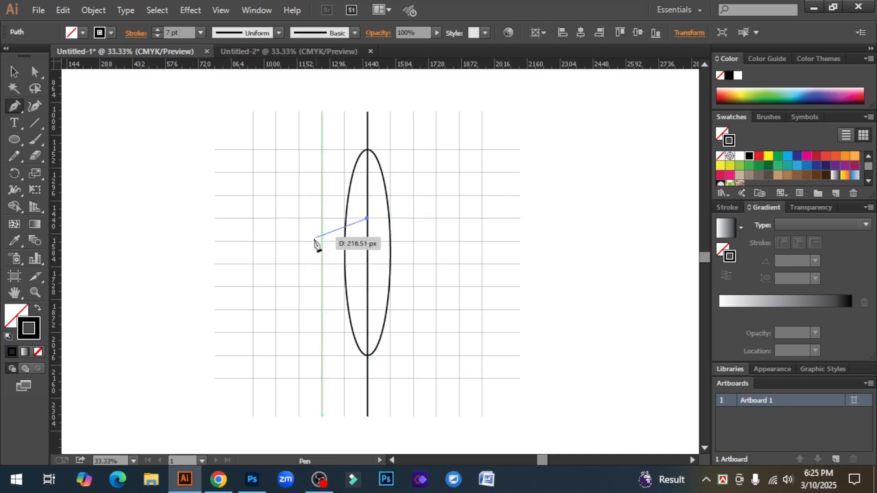
pyautogui.click(254, 264)
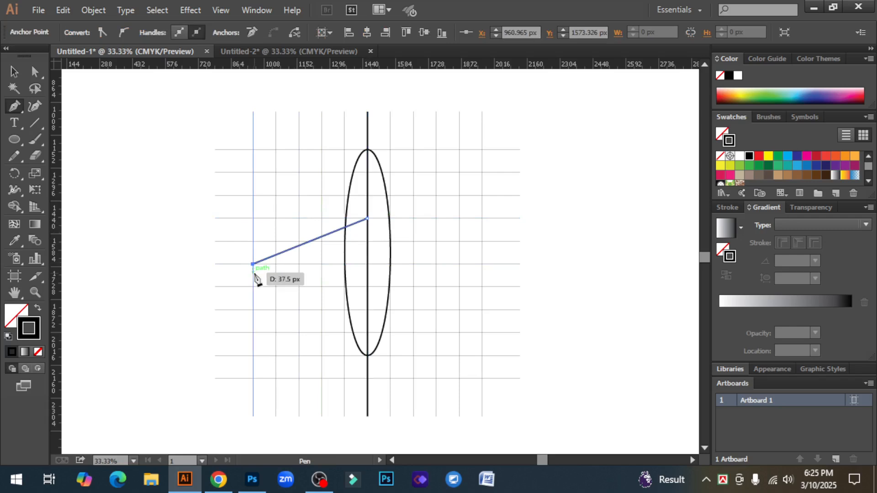
pyautogui.click(254, 286)
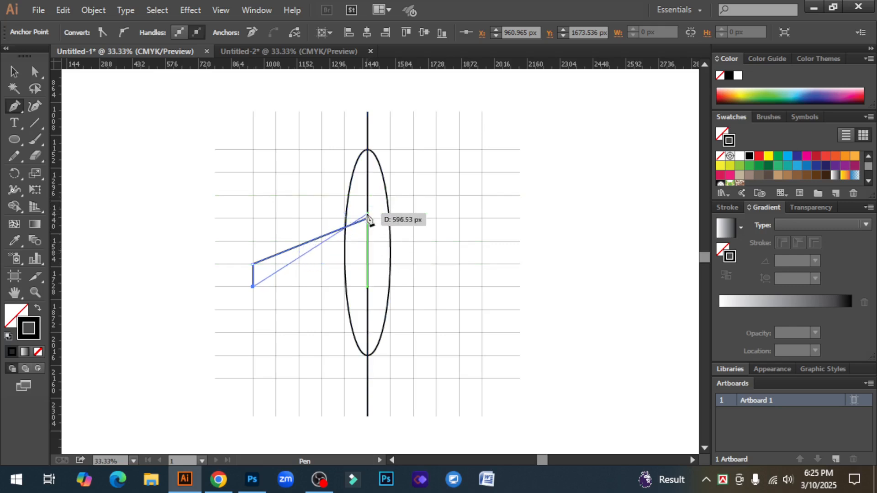
pyautogui.click(367, 264)
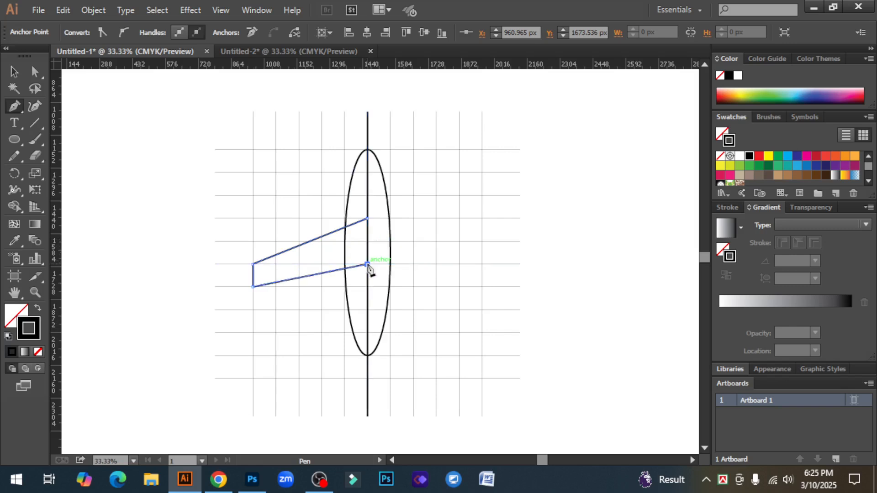
pyautogui.click(482, 288)
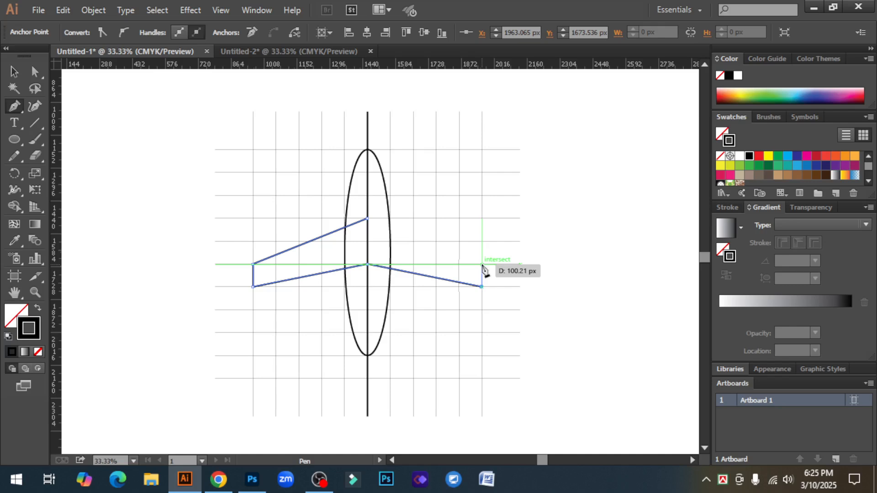
pyautogui.click(482, 264)
pyautogui.click(366, 219)
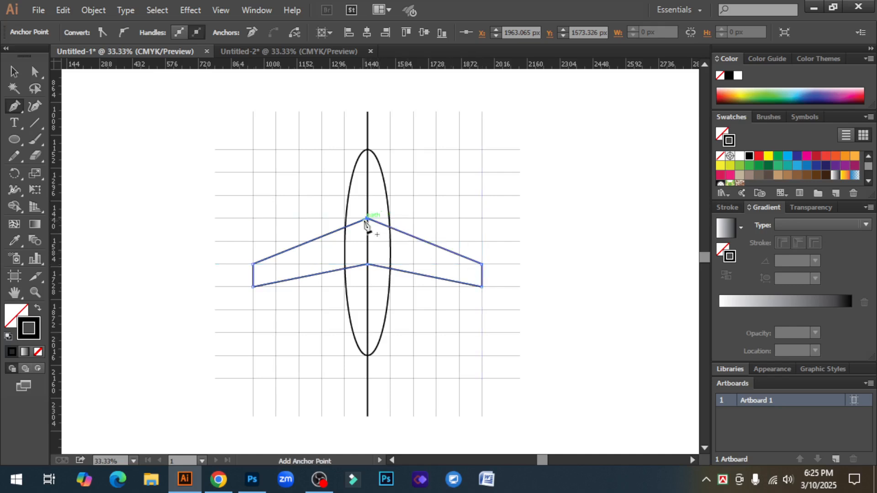
pyautogui.press('v')
pyautogui.click(621, 273)
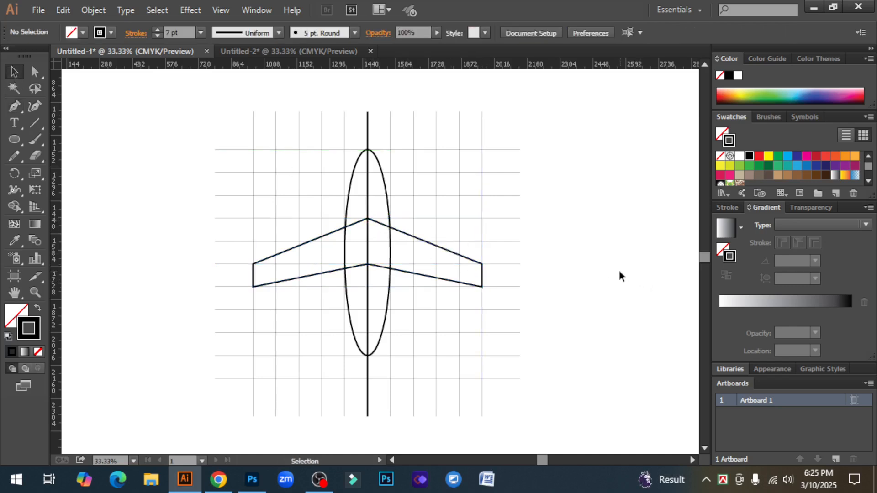
# - Draw a closed tail with the Pen tool: centre points on horizontal lines nine and ten, tips two columns out on lines ten and eleven
pyautogui.scroll(-1, 462, 250)
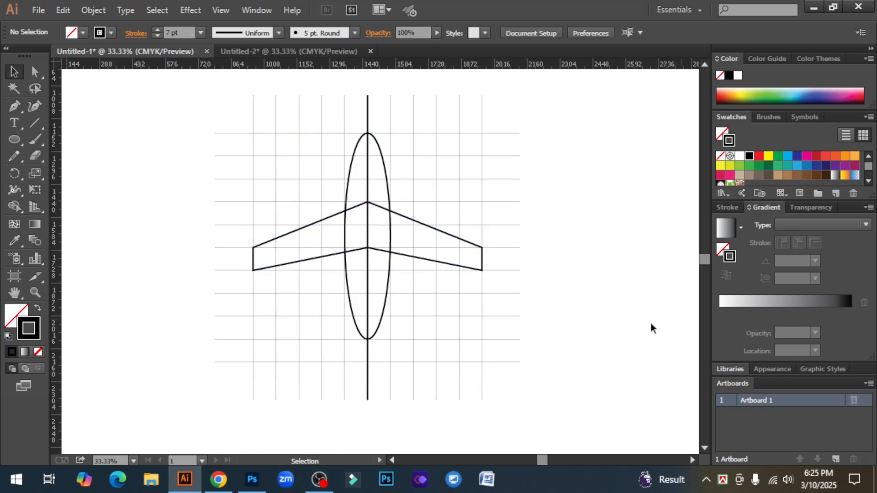
pyautogui.moveTo(12, 105); pyautogui.dragTo(72, 108)
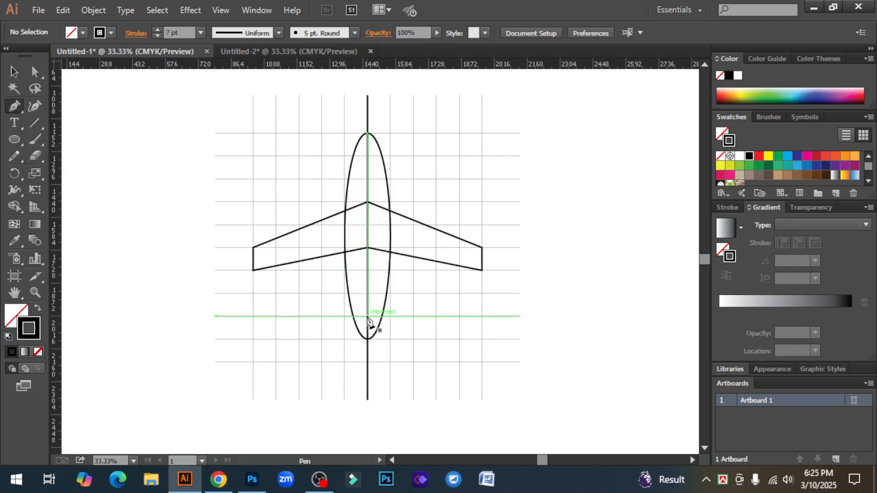
pyautogui.click(368, 317)
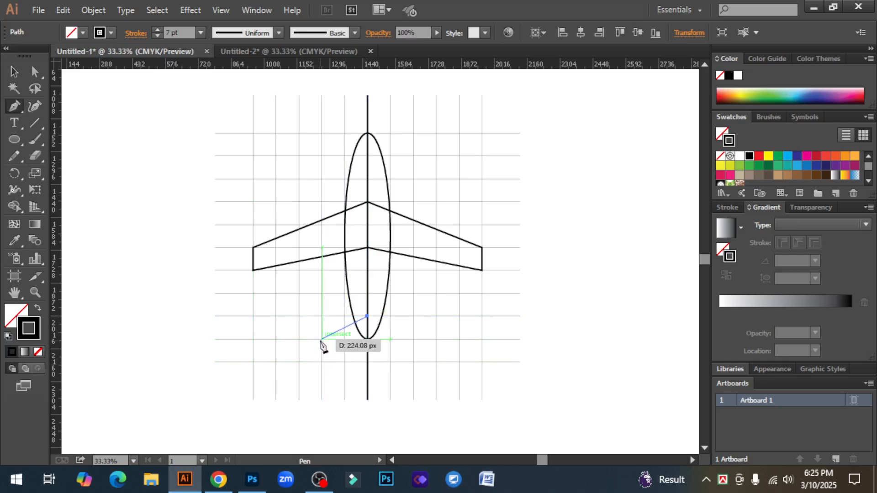
pyautogui.click(322, 339)
pyautogui.click(322, 362)
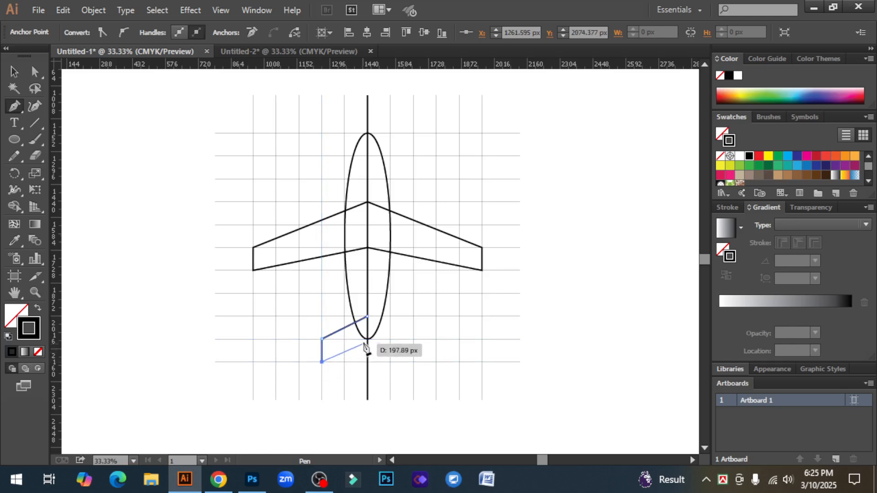
pyautogui.click(368, 339)
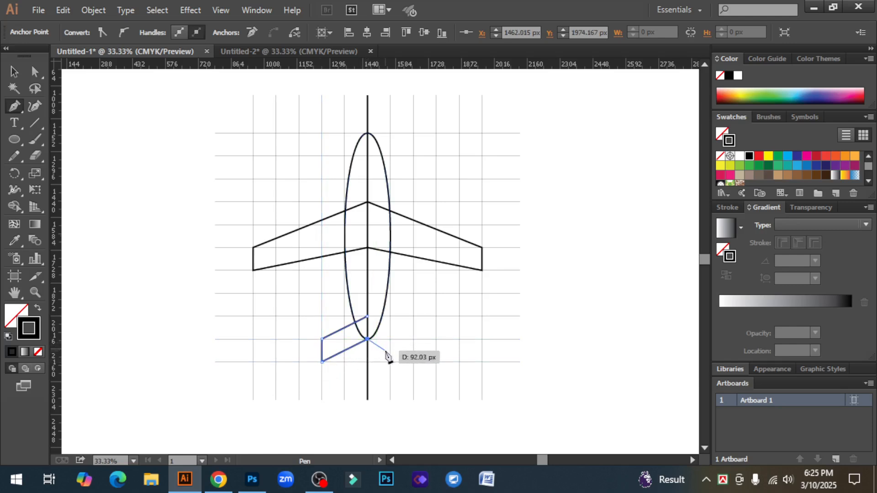
pyautogui.click(414, 362)
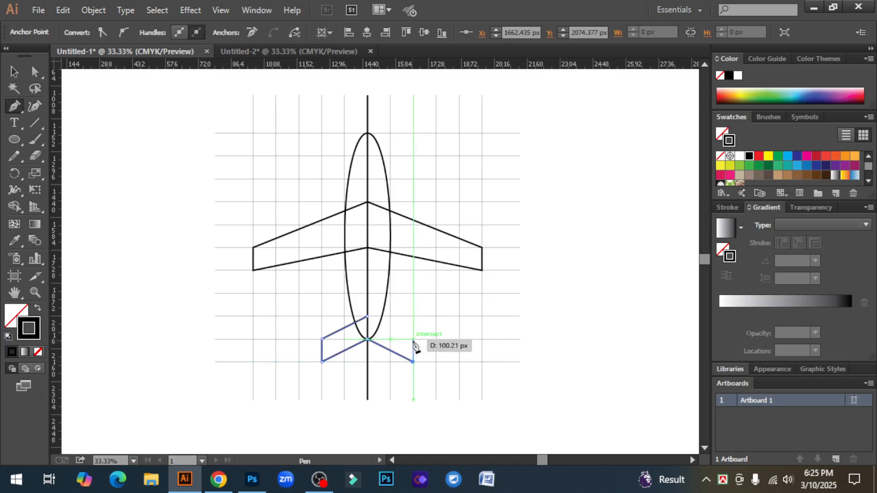
pyautogui.click(413, 339)
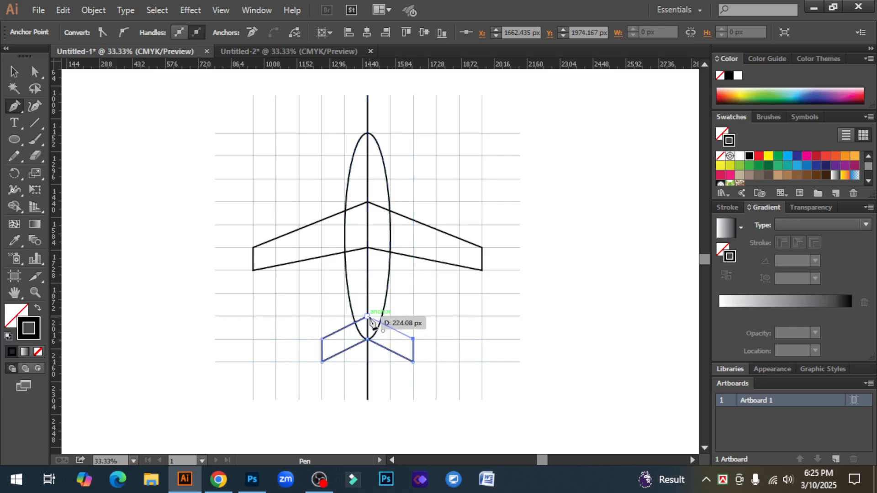
pyautogui.click(368, 316)
pyautogui.click(14, 72)
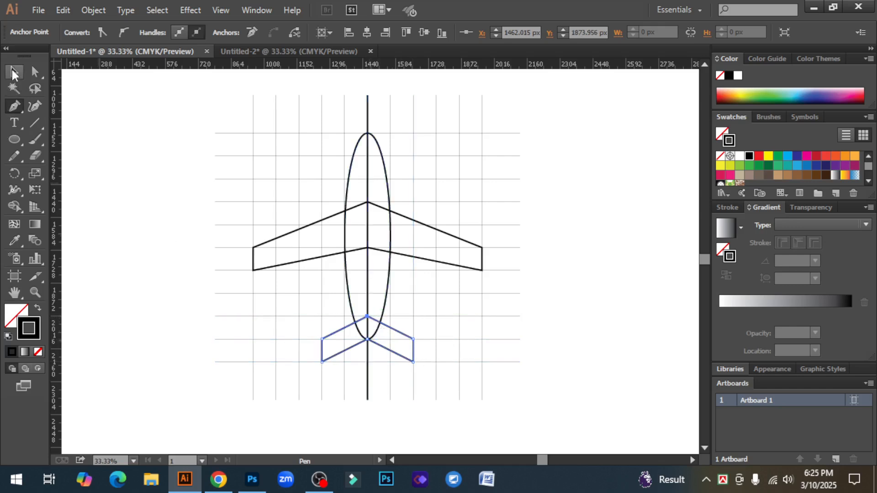
pyautogui.click(130, 314)
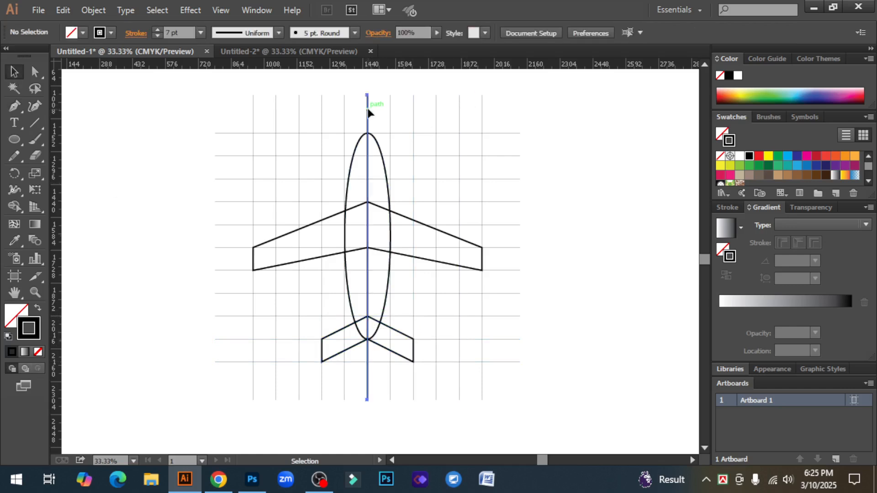
# - Set the stroke of the thick central vertical grid line to 1 pt
pyautogui.click(368, 111)
pyautogui.click(156, 36)
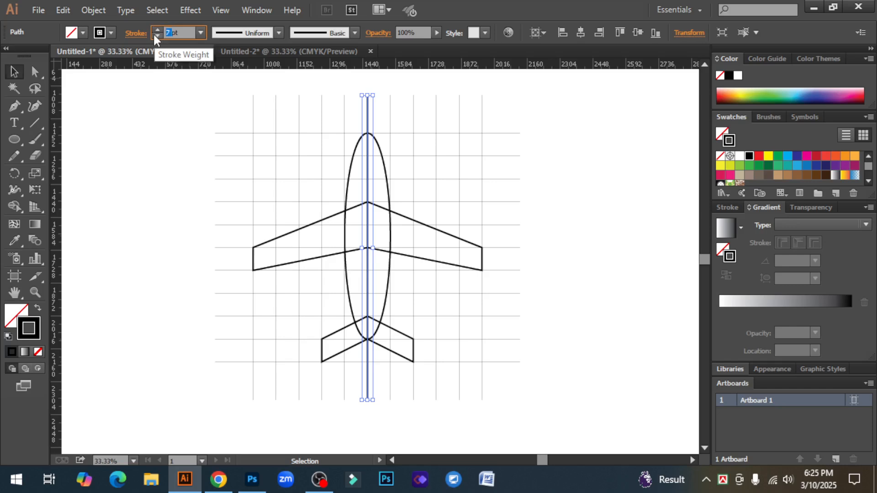
pyautogui.write('1')
pyautogui.press('Return')
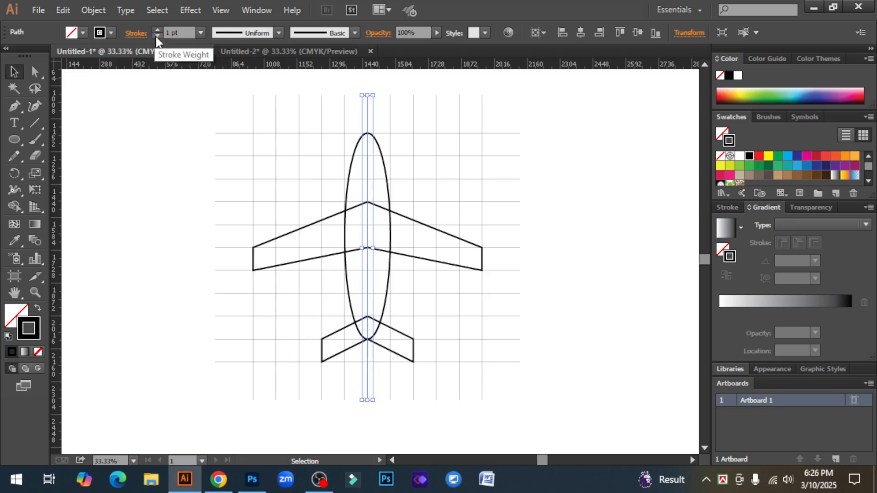
pyautogui.click(166, 197)
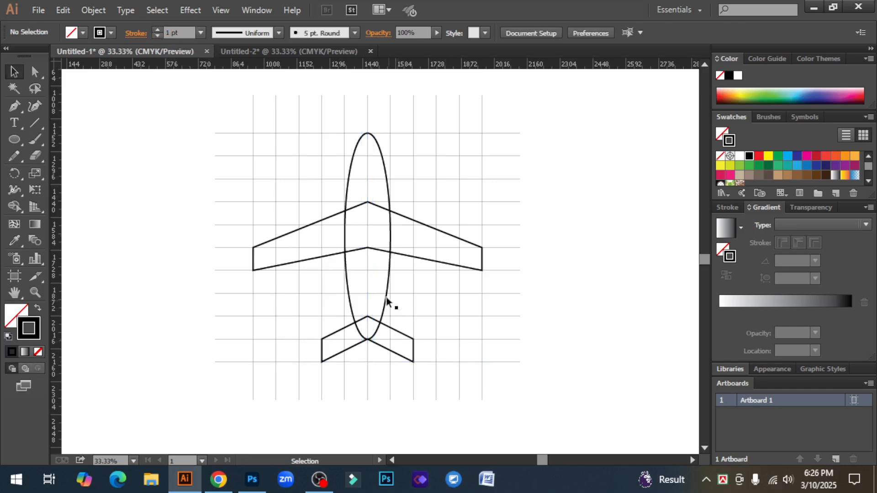
# - Convert the bottom anchor point of the fuselage ellipse to a sharp corner with the Anchor Point tool
pyautogui.click(388, 280)
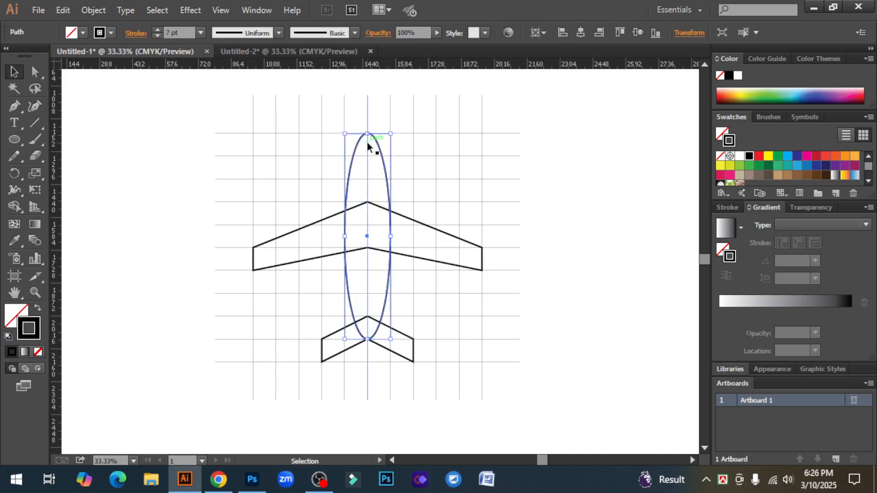
pyautogui.click(14, 106)
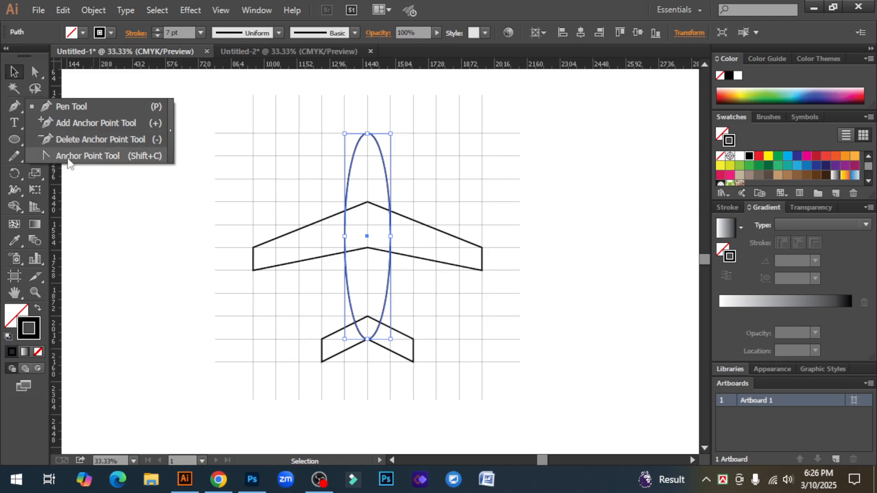
pyautogui.click(91, 157)
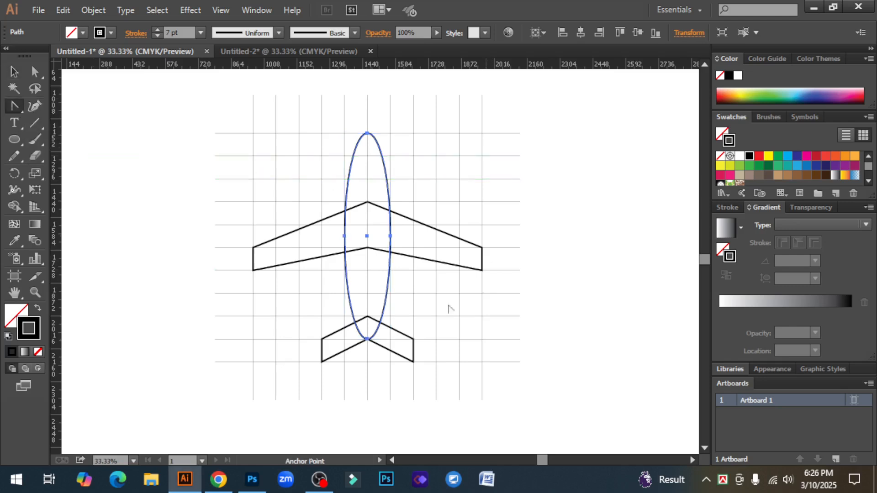
pyautogui.click(367, 339)
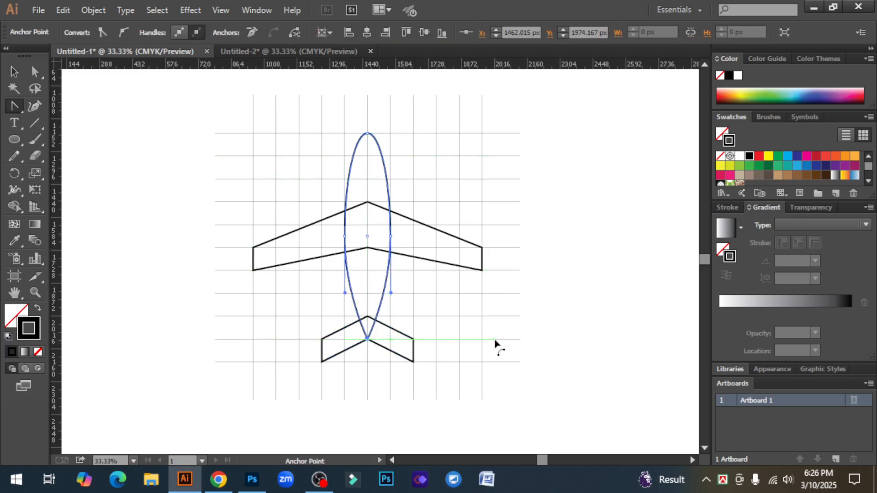
pyautogui.press('v')
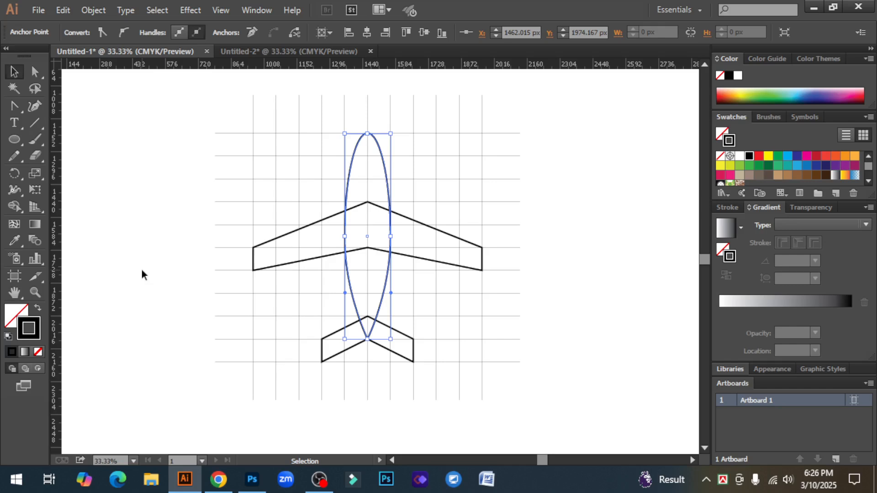
pyautogui.click(142, 270)
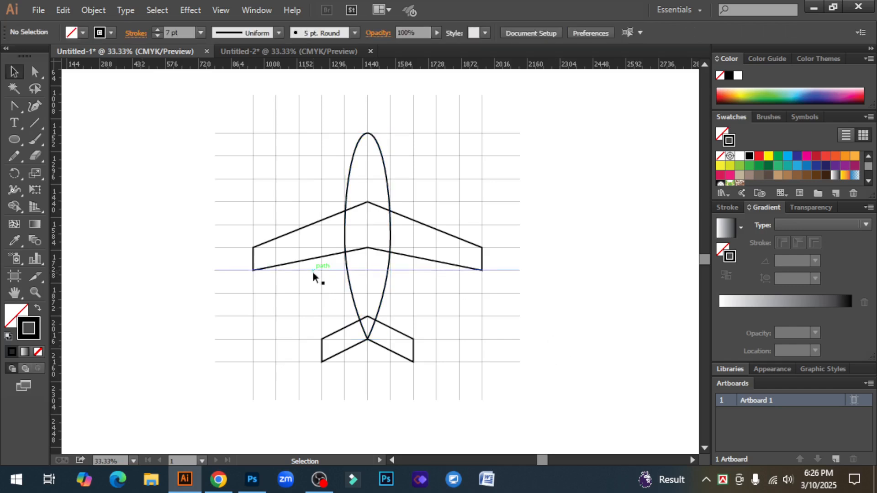
# - Nudge the two upper outer corner points of the wings down slightly to narrow both wing tips
pyautogui.click(35, 72)
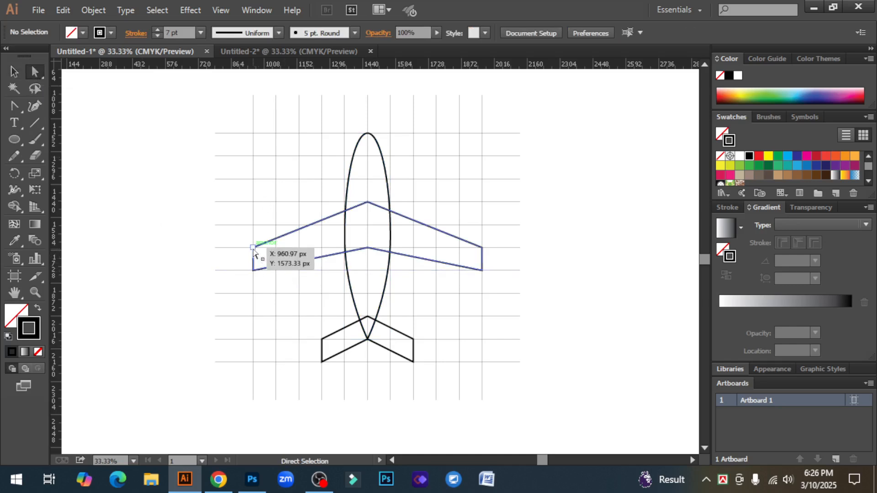
pyautogui.click(254, 248)
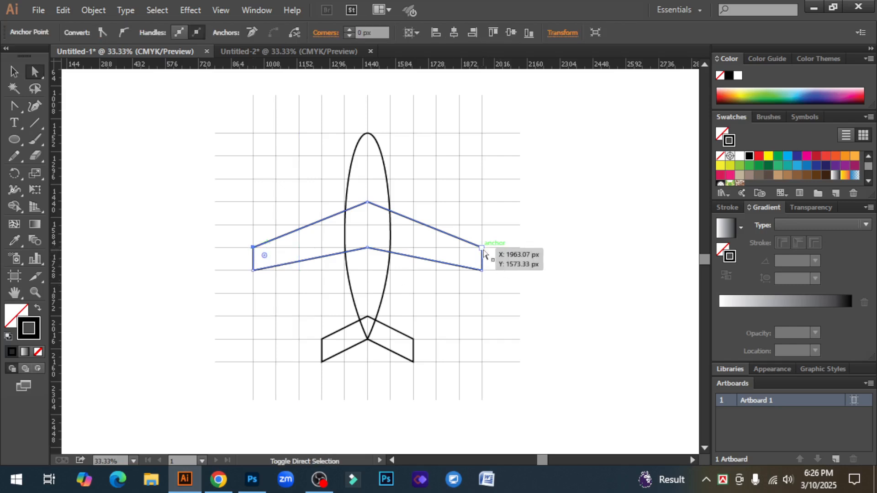
pyautogui.keyDown('shift'); pyautogui.click(481, 248); pyautogui.keyUp('shift')
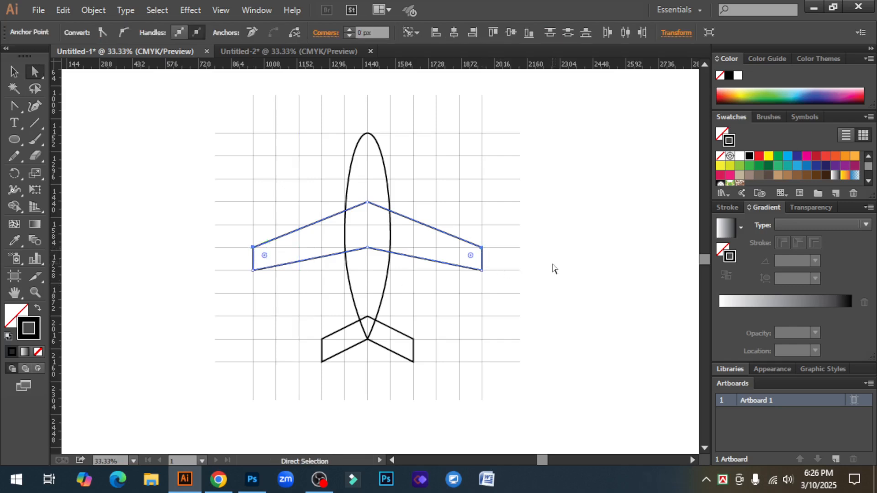
pyautogui.press('Down')
pyautogui.press('Down')
pyautogui.press('Down')
pyautogui.press('Down')
pyautogui.press('Down')
pyautogui.press('Down')
pyautogui.press('Down')
pyautogui.press('Down')
pyautogui.press('Down')
pyautogui.press('Down')
pyautogui.press('Down')
pyautogui.press('Down')
pyautogui.press('Down')
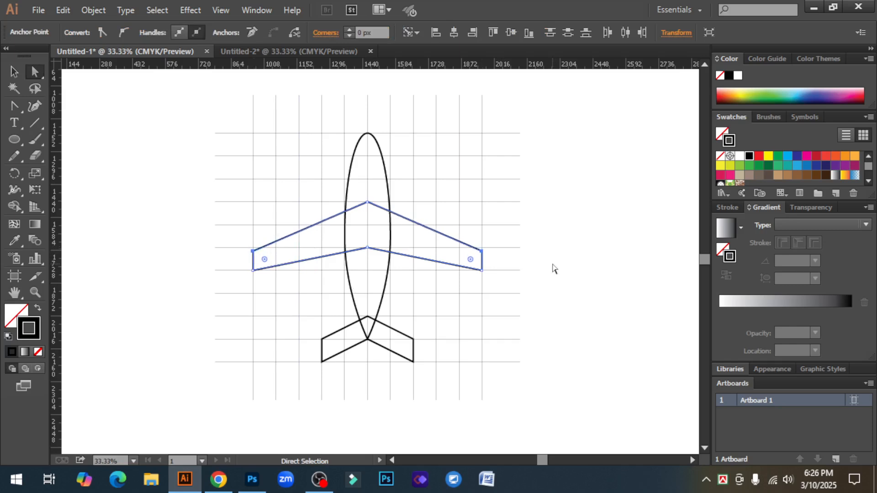
pyautogui.click(548, 268)
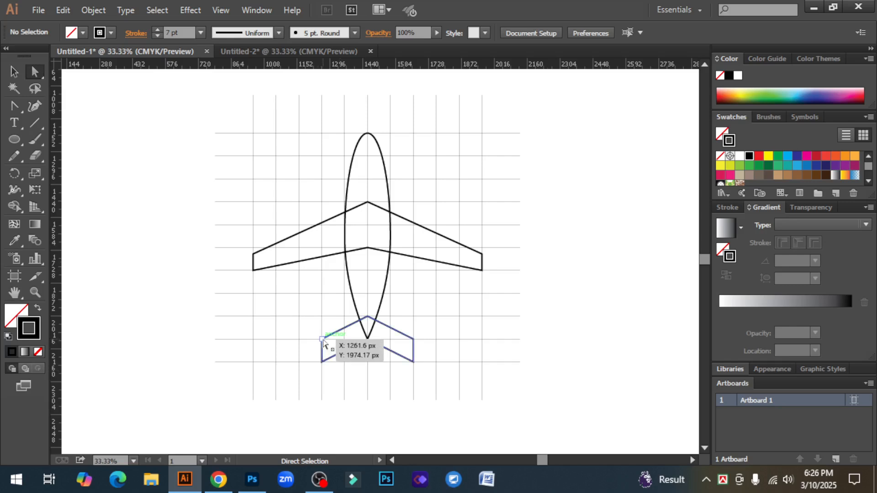
# - Lower the tail's inner notch point slightly below the fuselage tip, and nudge its two upper outer corners down slightly
pyautogui.click(368, 340)
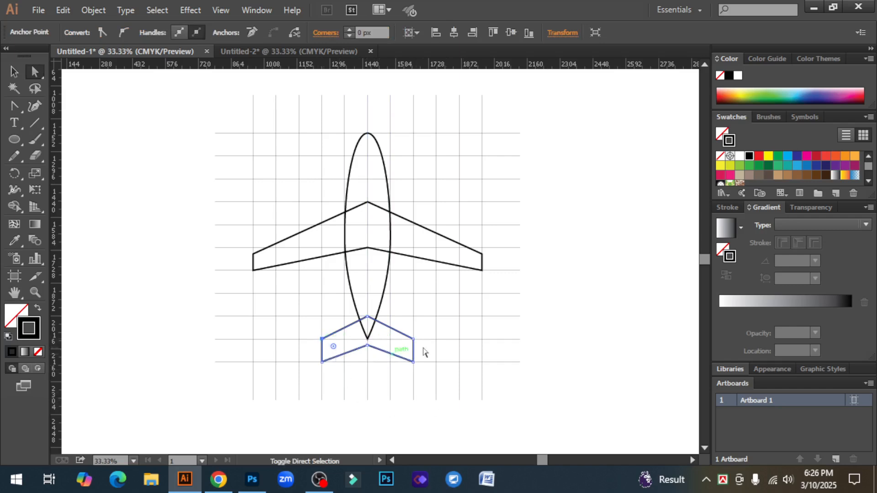
pyautogui.keyDown('shift'); pyautogui.click(413, 339); pyautogui.keyUp('shift')
pyautogui.press('Down')
pyautogui.press('Down')
pyautogui.press('Down')
pyautogui.press('Down')
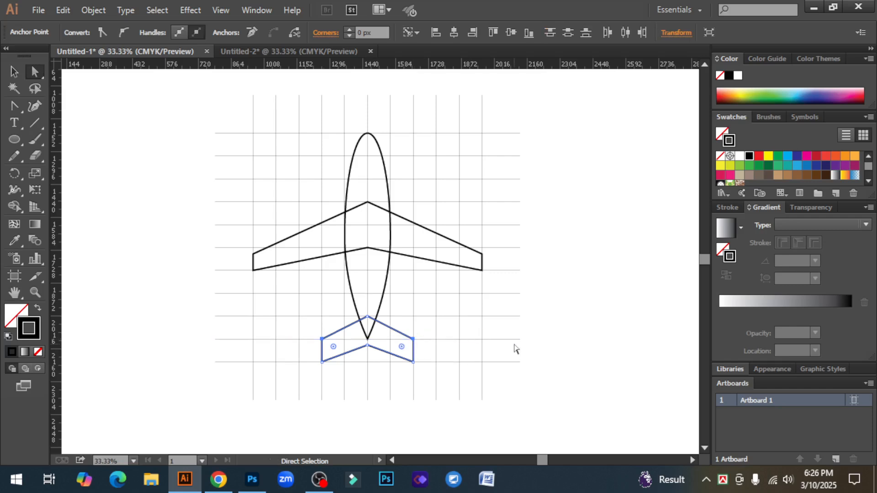
pyautogui.click(555, 332)
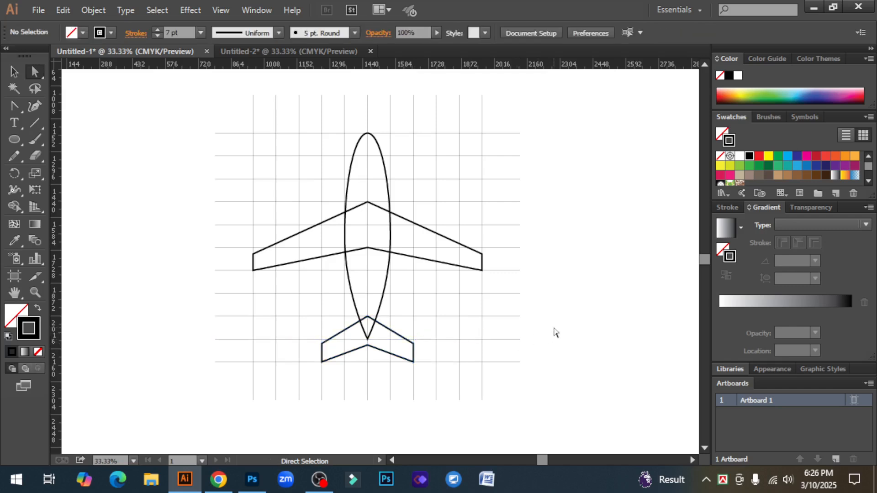
# - Select the airplane's fuselage, wings and tail together and move them off the grid to its right side
pyautogui.click(13, 72)
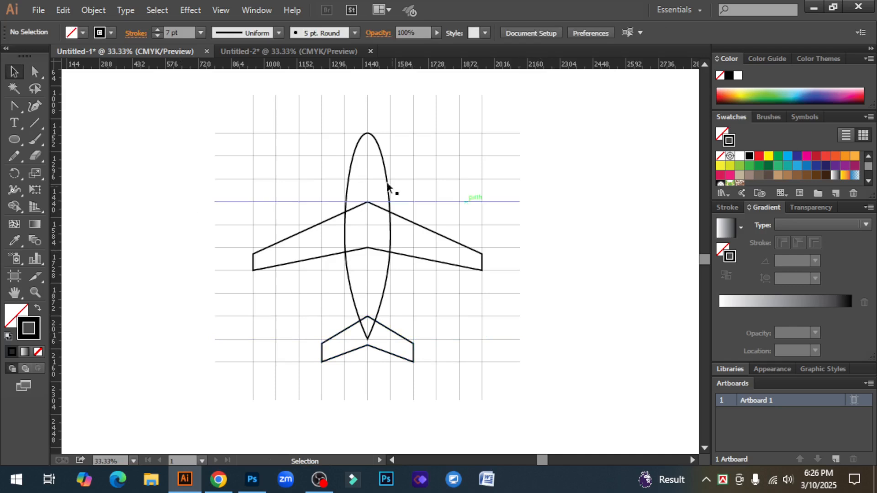
pyautogui.click(384, 167)
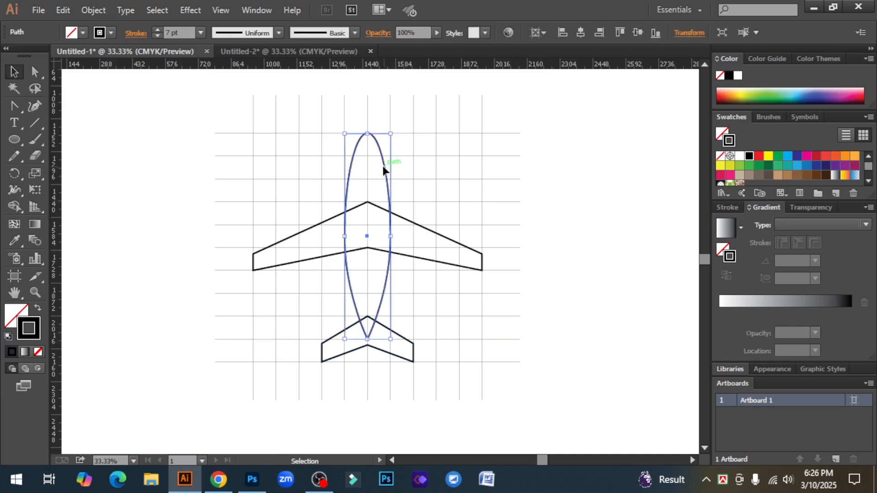
pyautogui.keyDown('shift'); pyautogui.click(352, 210); pyautogui.keyUp('shift')
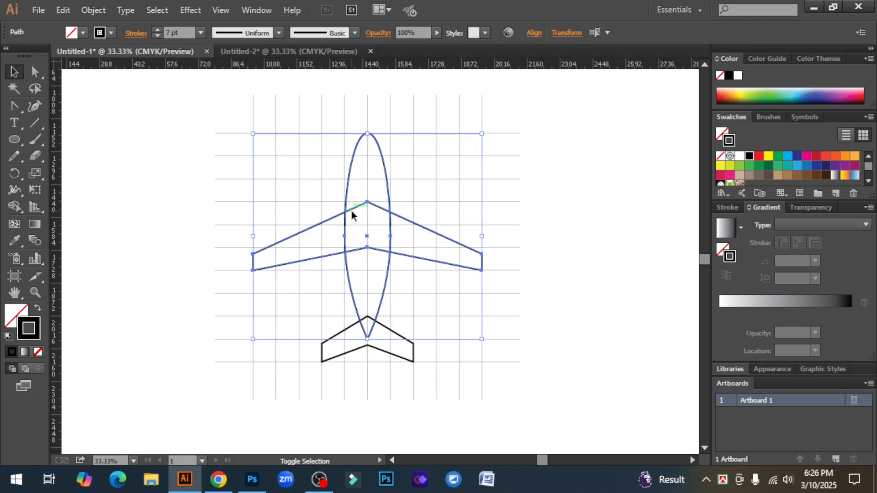
pyautogui.keyDown('shift'); pyautogui.click(394, 336); pyautogui.keyUp('shift')
pyautogui.hotkey('ctrl', '-')
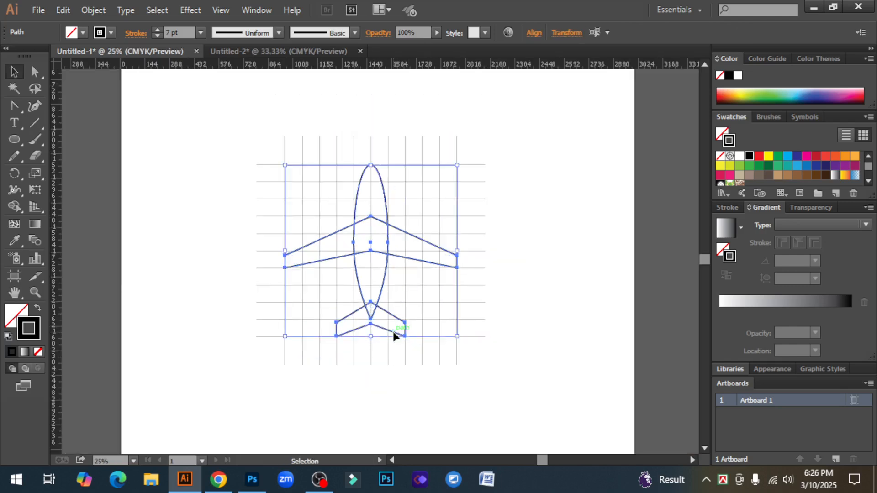
pyautogui.moveTo(513, 344); pyautogui.dragTo(446, 344)
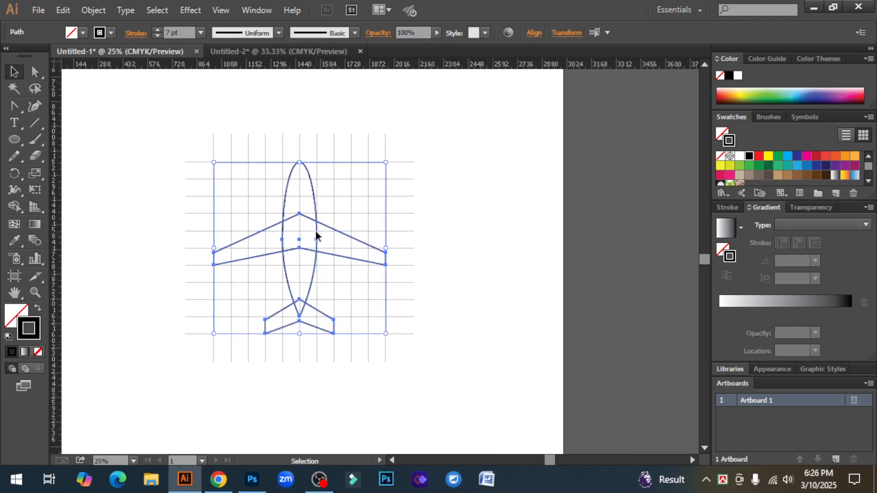
pyautogui.moveTo(316, 236); pyautogui.dragTo(524, 248)
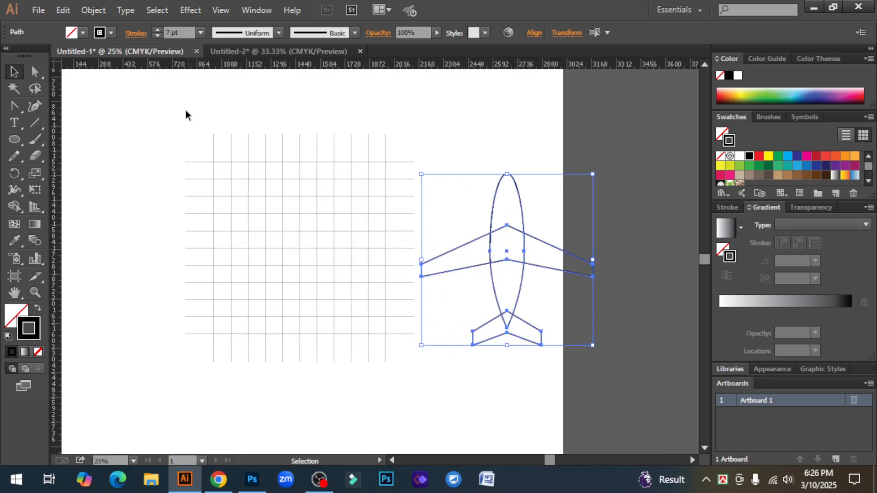
# - Delete all the grid lines and move the airplane back to where the grid was on the artboard
pyautogui.moveTo(186, 111); pyautogui.dragTo(396, 390)
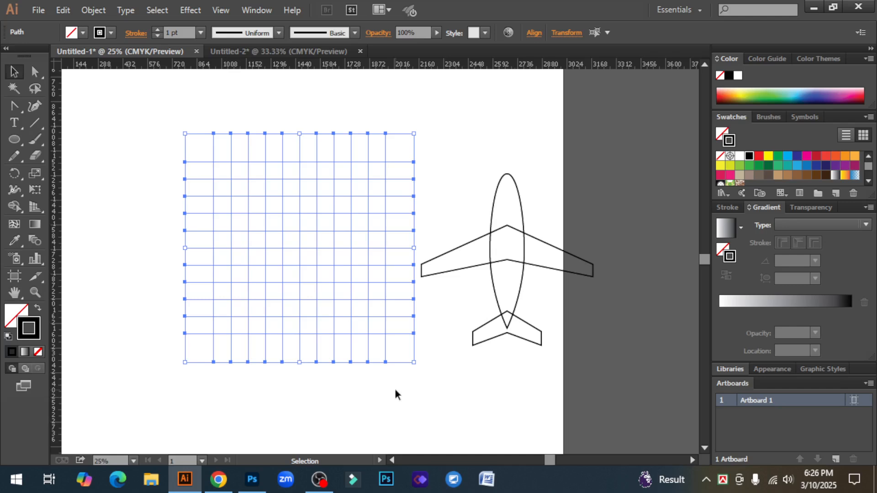
pyautogui.press('Delete')
pyautogui.moveTo(437, 200); pyautogui.dragTo(539, 392)
pyautogui.moveTo(483, 266); pyautogui.dragTo(272, 241)
pyautogui.click(358, 324)
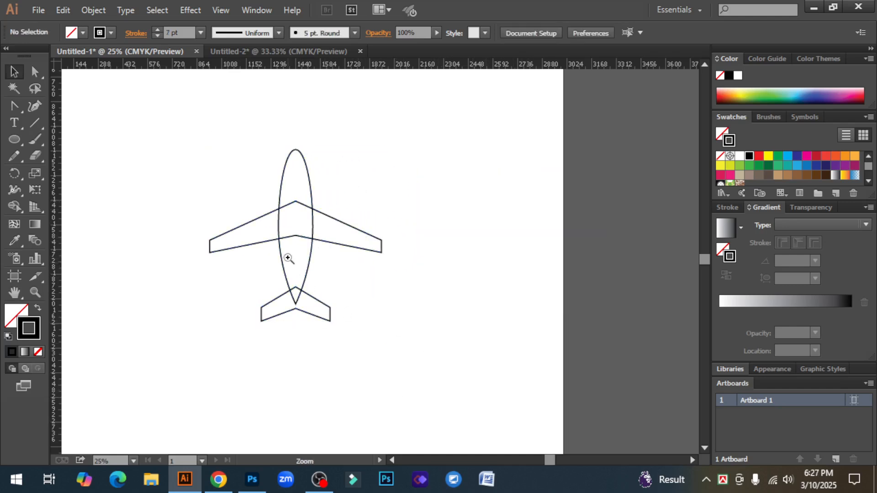
# - Duplicate the whole airplane so that two copies stand side by side at the same height on the artboard
pyautogui.click(288, 258)
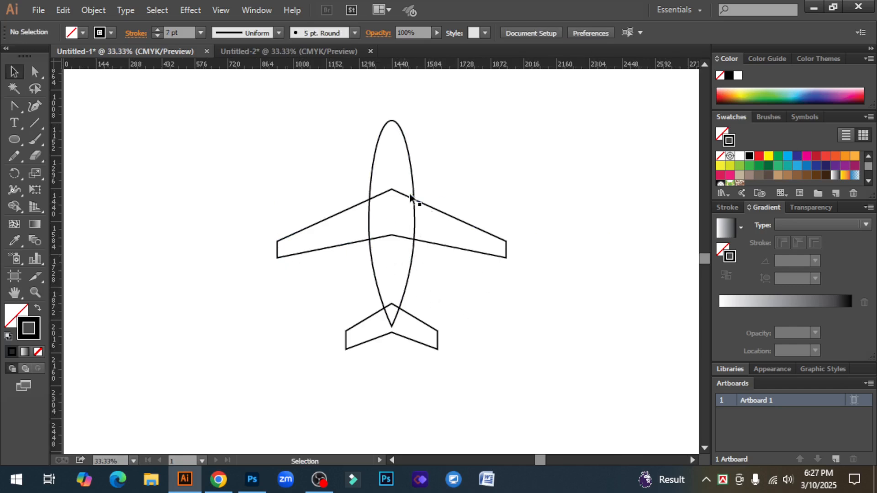
pyautogui.moveTo(319, 120); pyautogui.dragTo(476, 412)
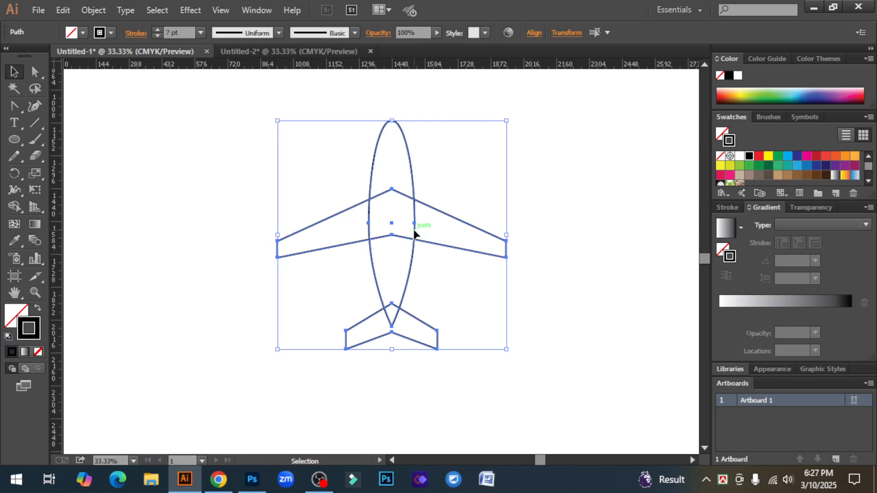
pyautogui.moveTo(415, 235); pyautogui.dragTo(516, 254)
pyautogui.click(558, 360)
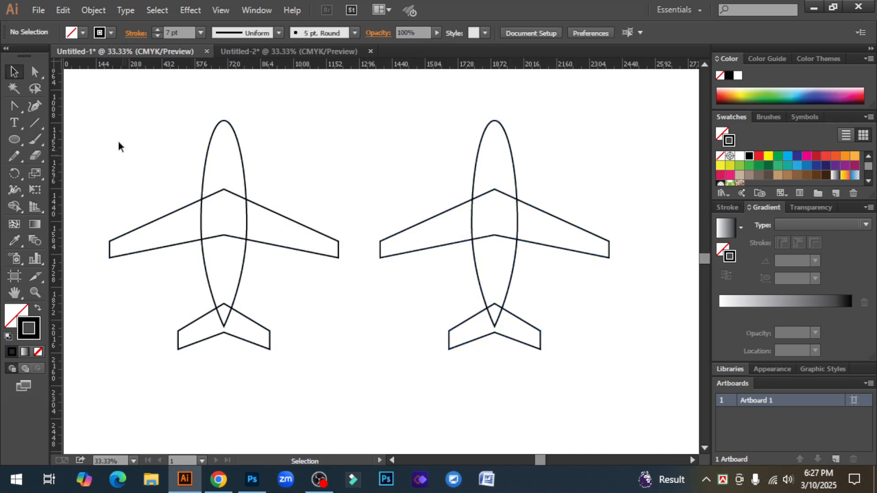
# - Expand the fill and stroke of the left airplane's fuselage, wings and tail
pyautogui.moveTo(119, 128); pyautogui.dragTo(319, 369)
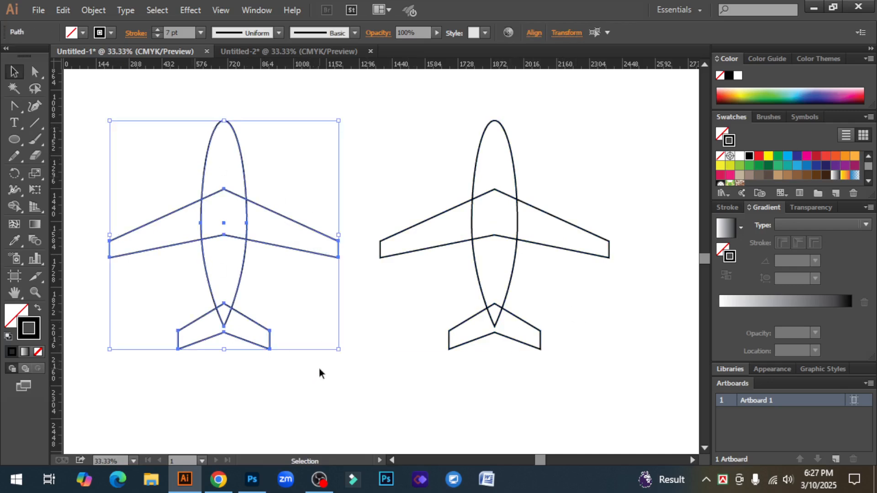
pyautogui.click(92, 10)
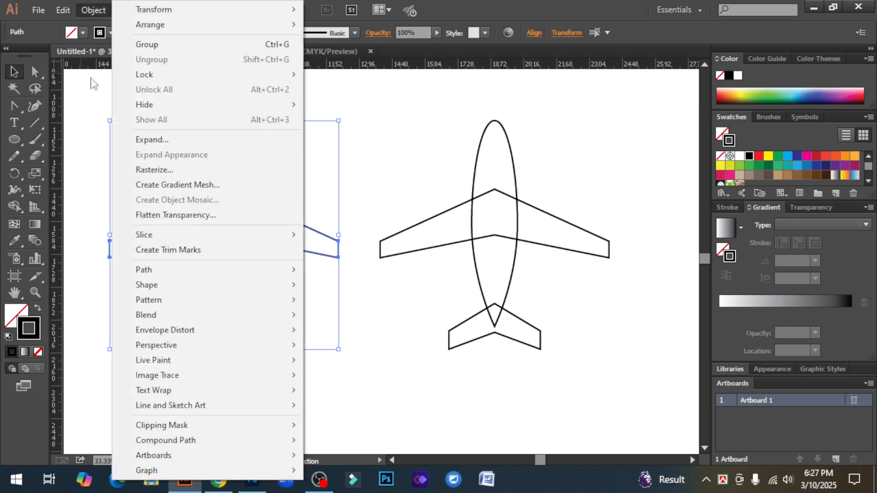
pyautogui.click(153, 139)
pyautogui.click(415, 314)
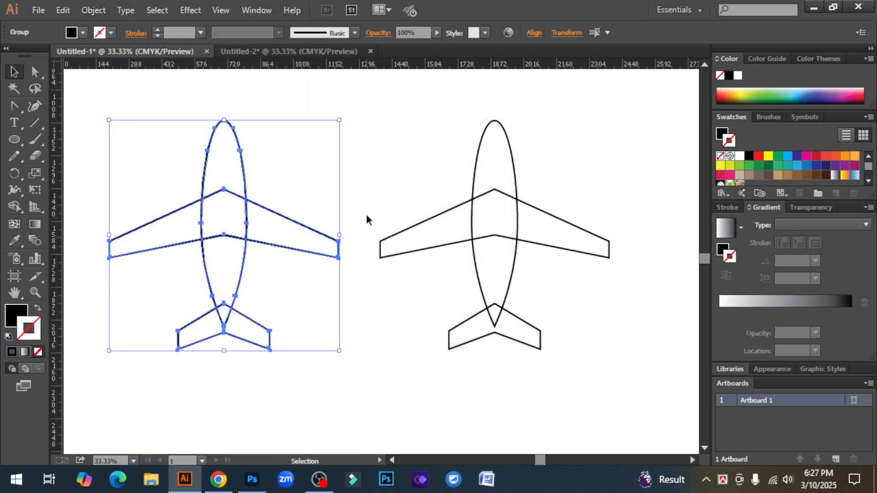
# - Merge the left airplane's overlapping fuselage, wing and tail regions into a single outline with the Shape Builder tool
pyautogui.moveTo(142, 97); pyautogui.dragTo(287, 357)
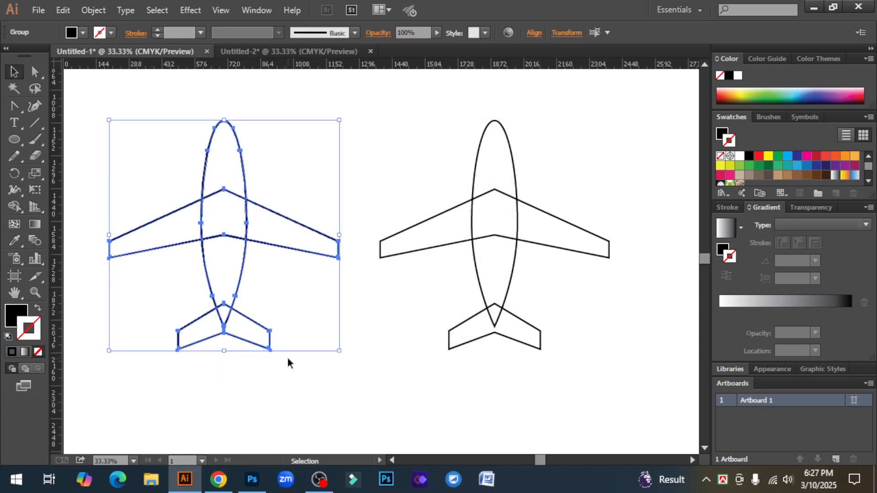
pyautogui.click(11, 206)
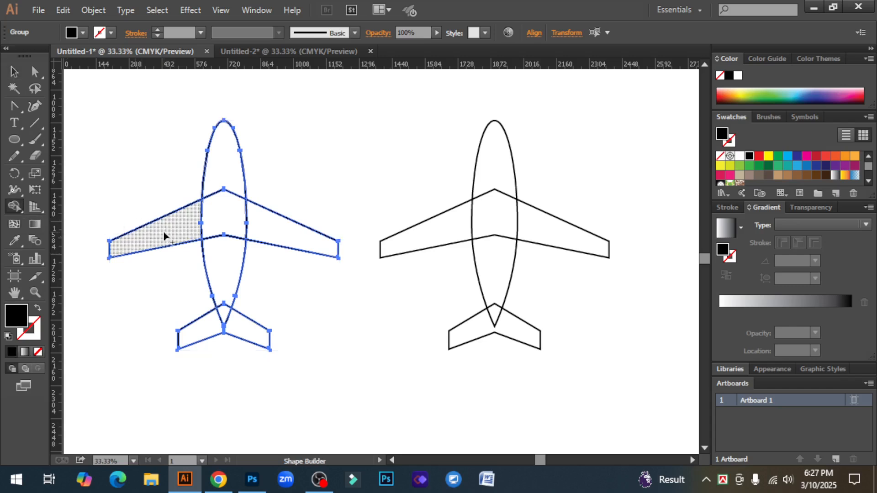
pyautogui.moveTo(163, 235)
pyautogui.mouseDown()
pyautogui.moveTo(209, 221)
pyautogui.moveTo(232, 179)
pyautogui.moveTo(215, 203)
pyautogui.moveTo(256, 228)
pyautogui.moveTo(239, 233)
pyautogui.moveTo(217, 326)
pyautogui.moveTo(223, 317)
pyautogui.mouseUp()
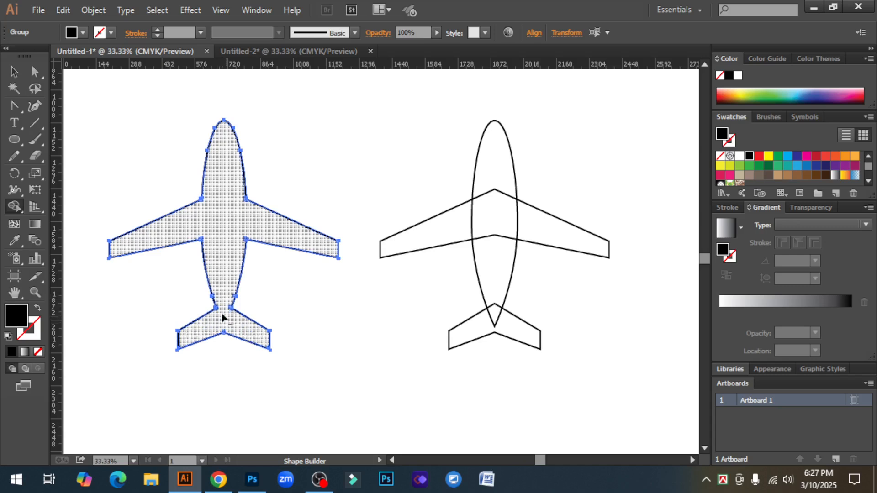
pyautogui.press('v')
pyautogui.click(258, 407)
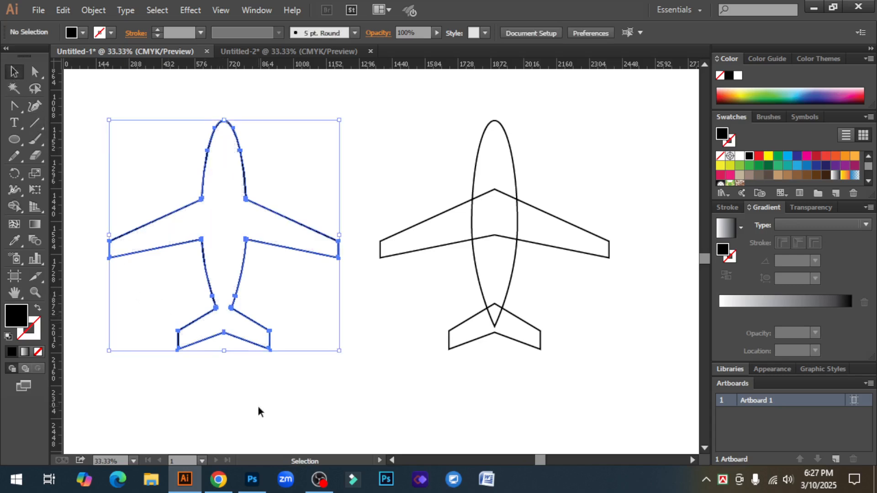
pyautogui.click(246, 190)
pyautogui.click(292, 179)
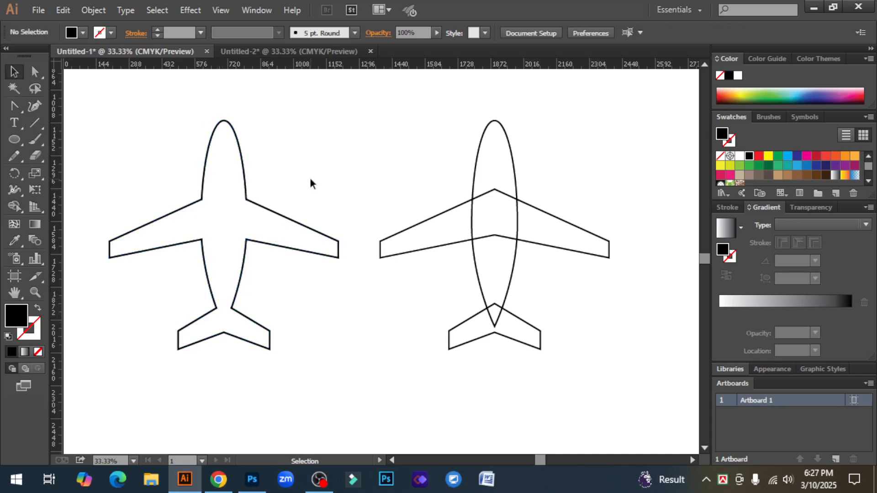
pyautogui.moveTo(139, 143); pyautogui.dragTo(314, 362)
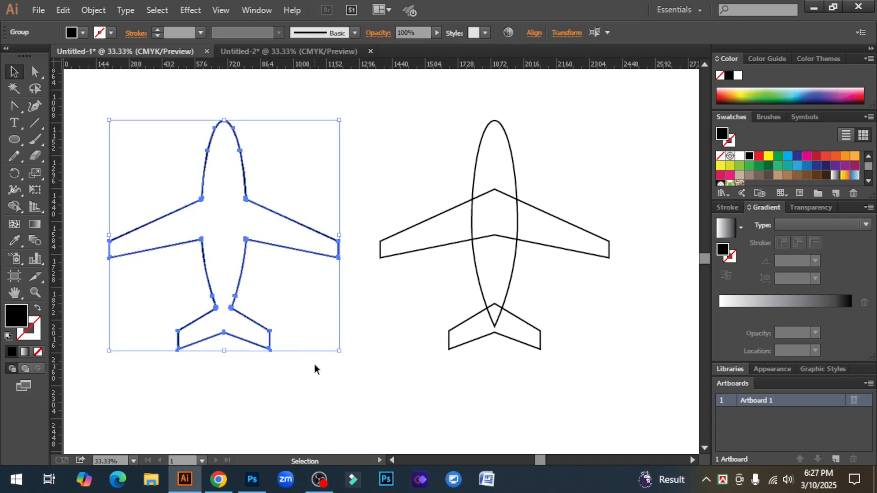
pyautogui.click(314, 363)
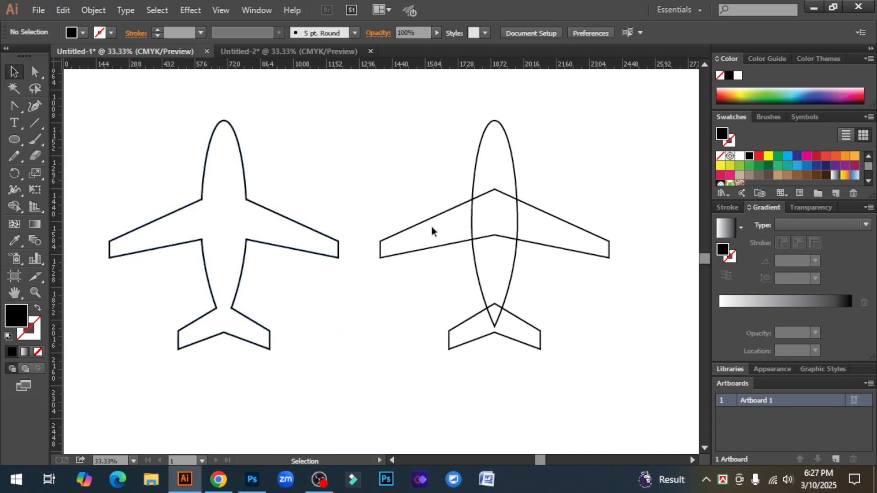
# - Swap the fill and stroke of the right airplane's fuselage, wings and tail to give each a solid black fill without stroke
pyautogui.click(506, 135)
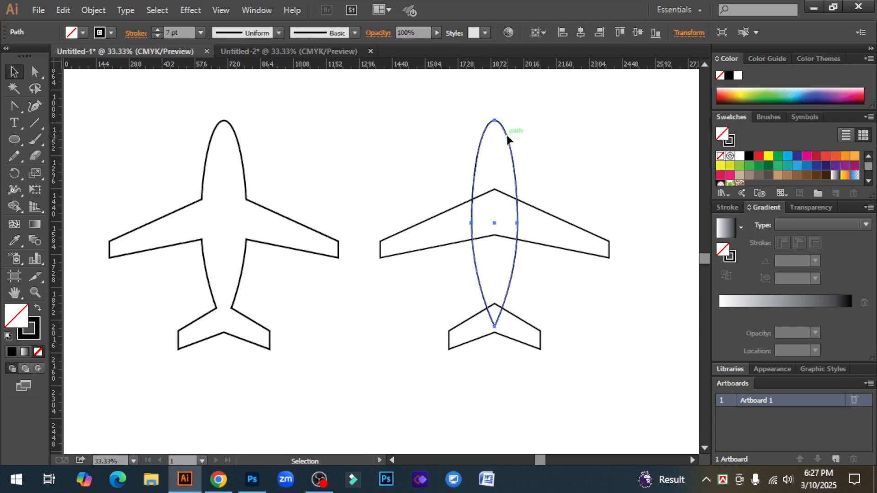
pyautogui.click(39, 311)
pyautogui.click(584, 315)
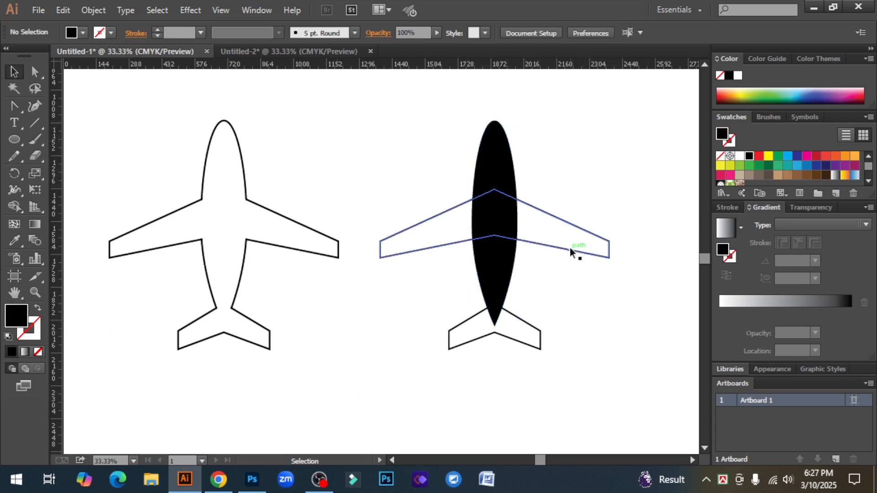
pyautogui.click(569, 248)
pyautogui.click(38, 311)
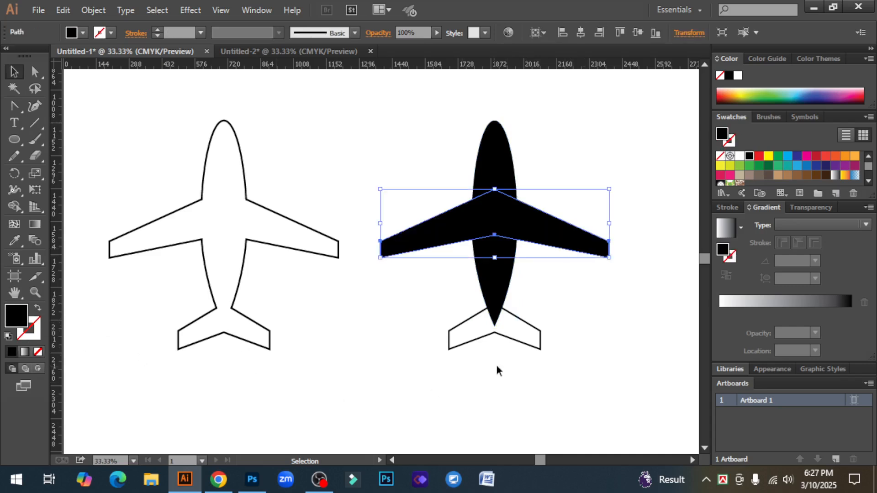
pyautogui.click(496, 366)
pyautogui.click(517, 317)
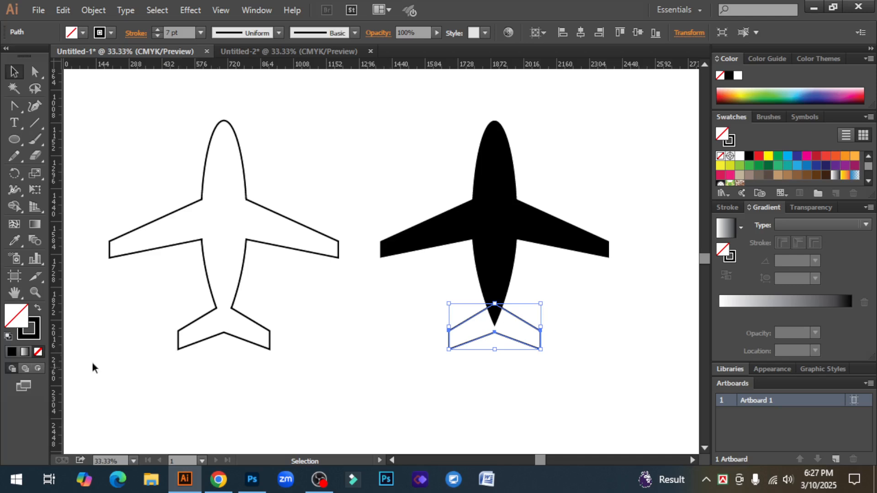
pyautogui.click(38, 310)
pyautogui.click(357, 399)
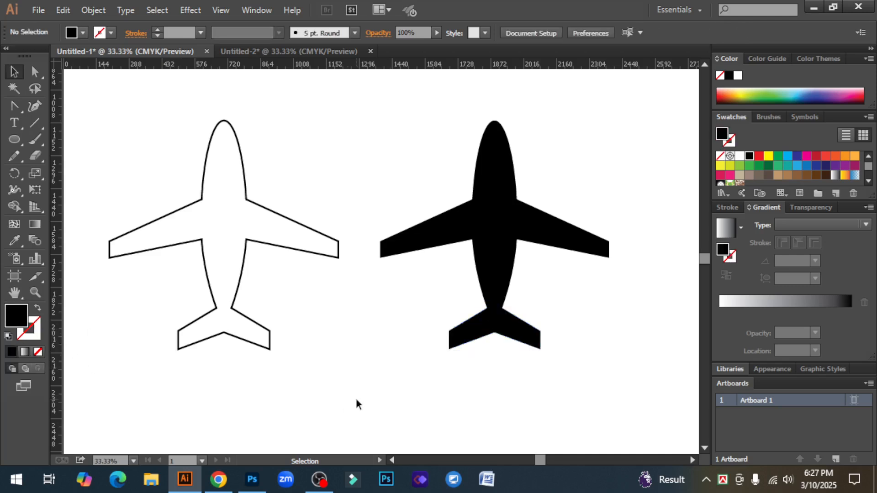
pyautogui.moveTo(159, 114); pyautogui.dragTo(577, 406)
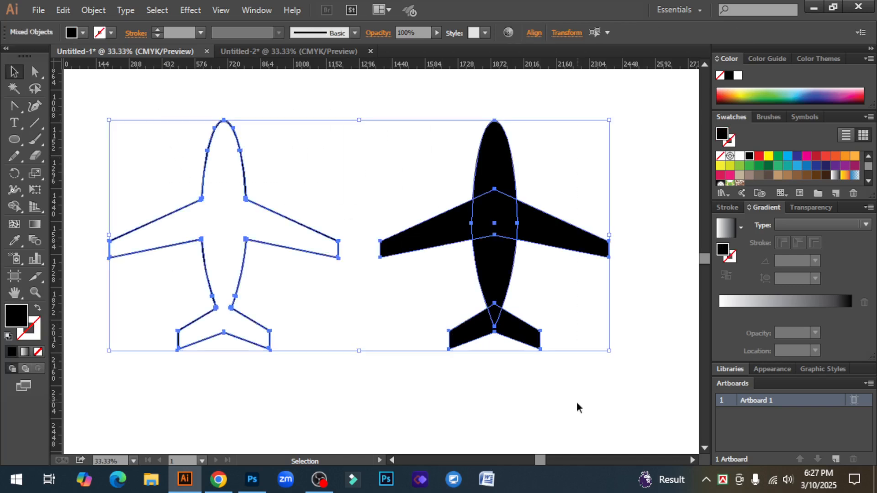
pyautogui.click(262, 179)
pyautogui.moveTo(177, 173); pyautogui.dragTo(286, 379)
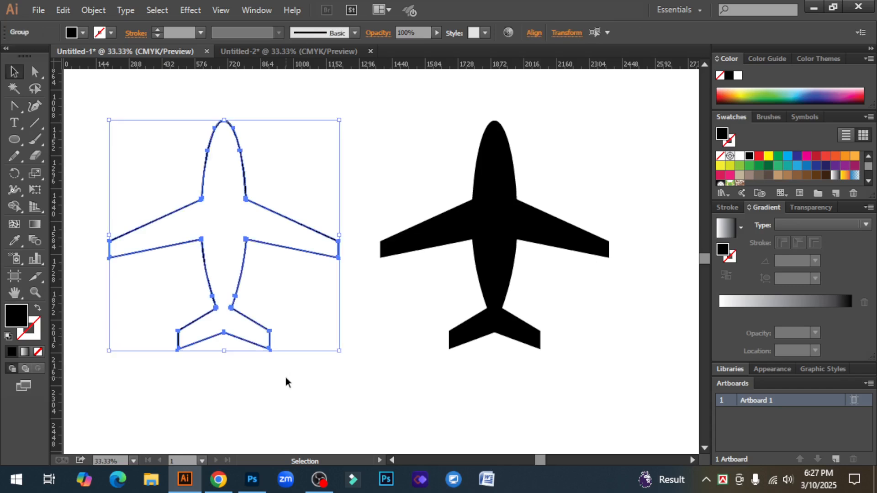
pyautogui.click(286, 378)
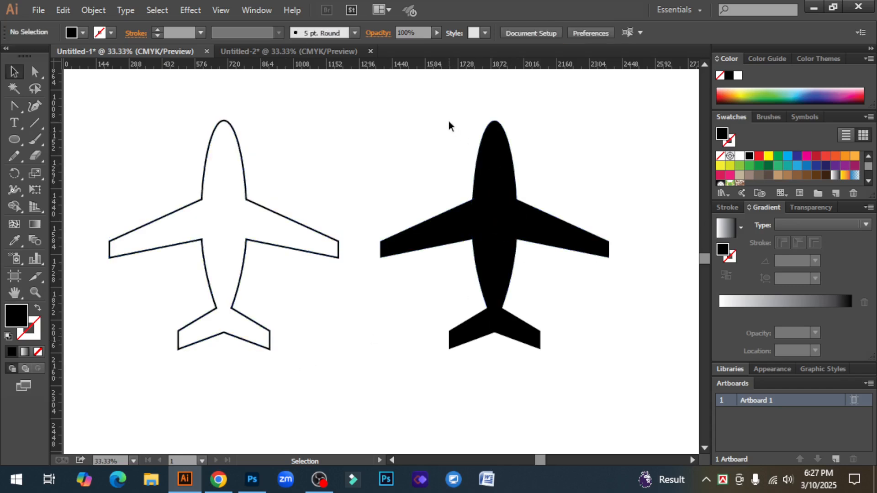
pyautogui.moveTo(448, 122); pyautogui.dragTo(553, 378)
pyautogui.click(596, 362)
pyautogui.moveTo(156, 97); pyautogui.dragTo(285, 369)
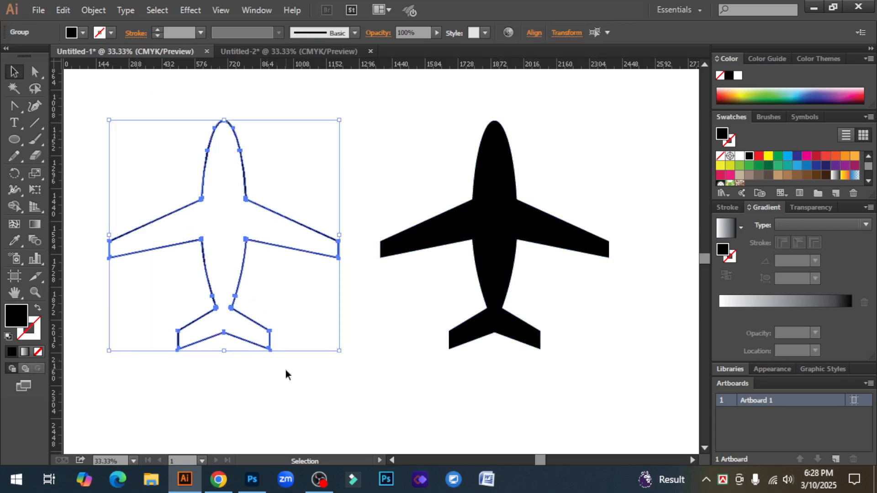
pyautogui.click(362, 356)
pyautogui.moveTo(145, 160); pyautogui.dragTo(349, 346)
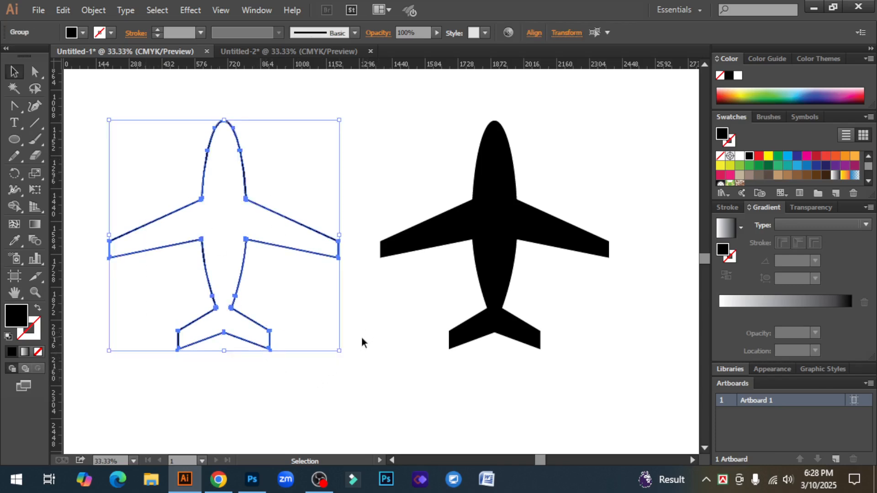